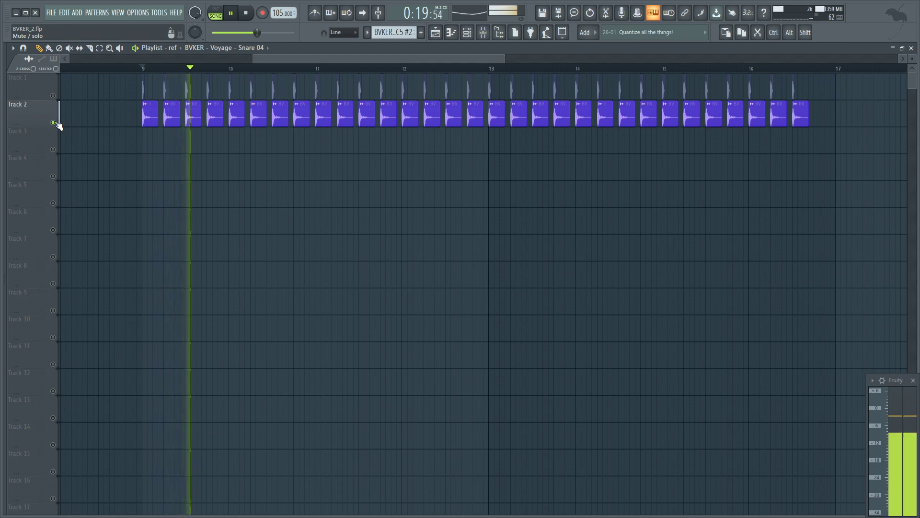
Step: Audition the soloed drum layers on tracks 2, 4, 5 and 6, starting and stopping playback for each combination
key(space)
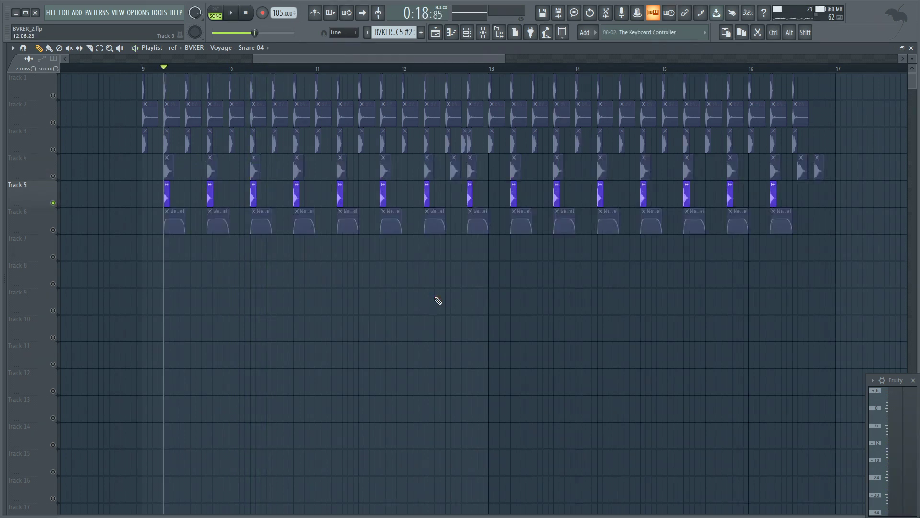
key(space)
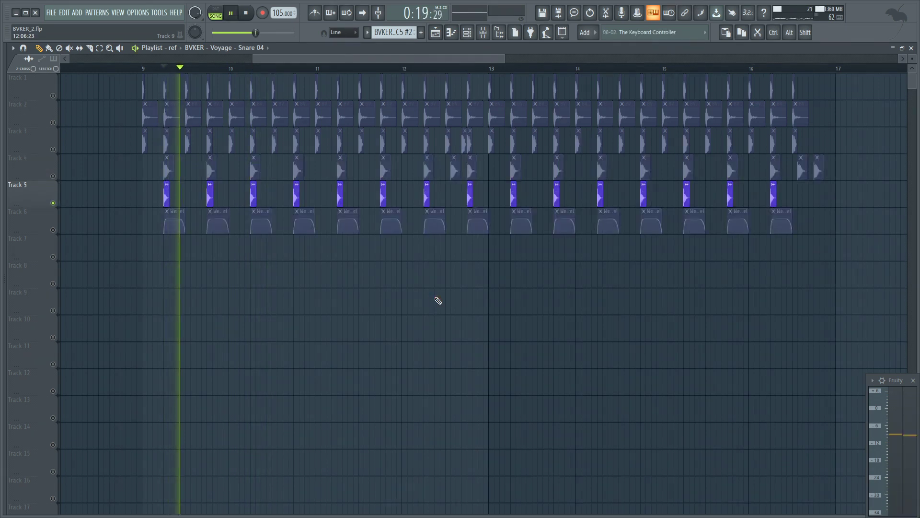
key(space)
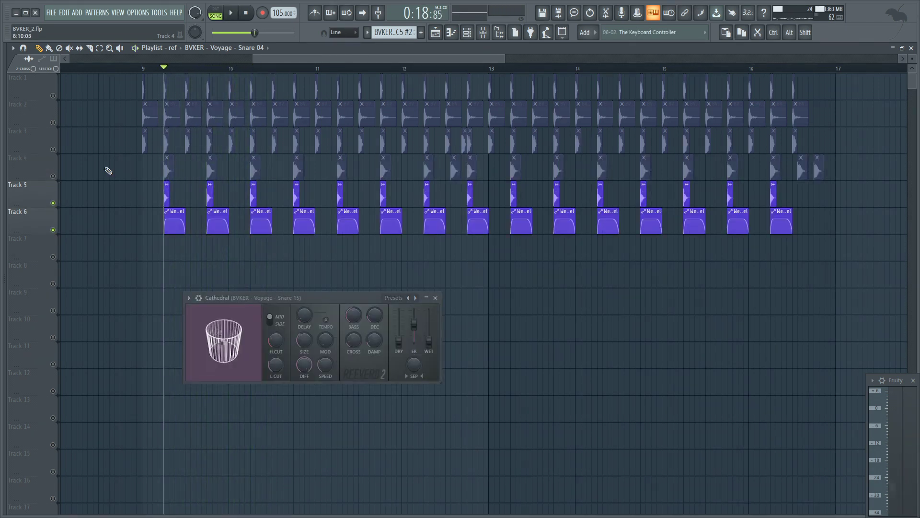
key(space)
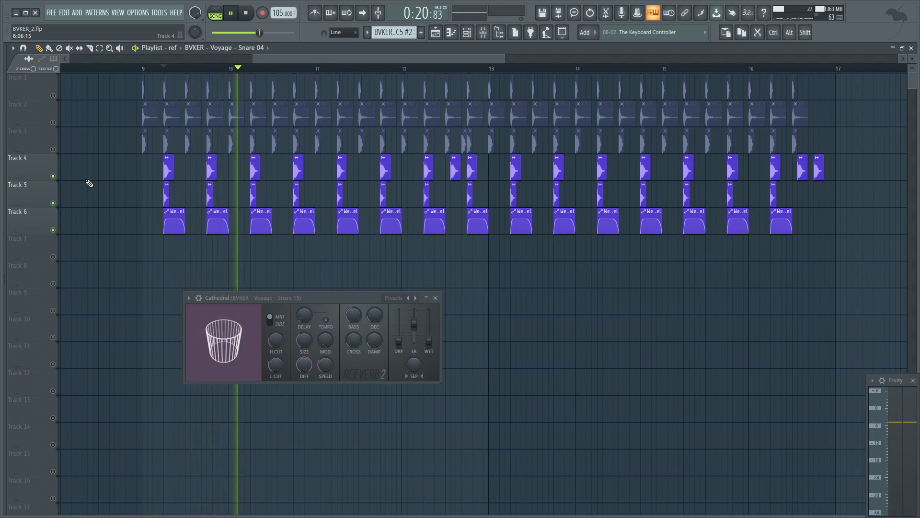
key(space)
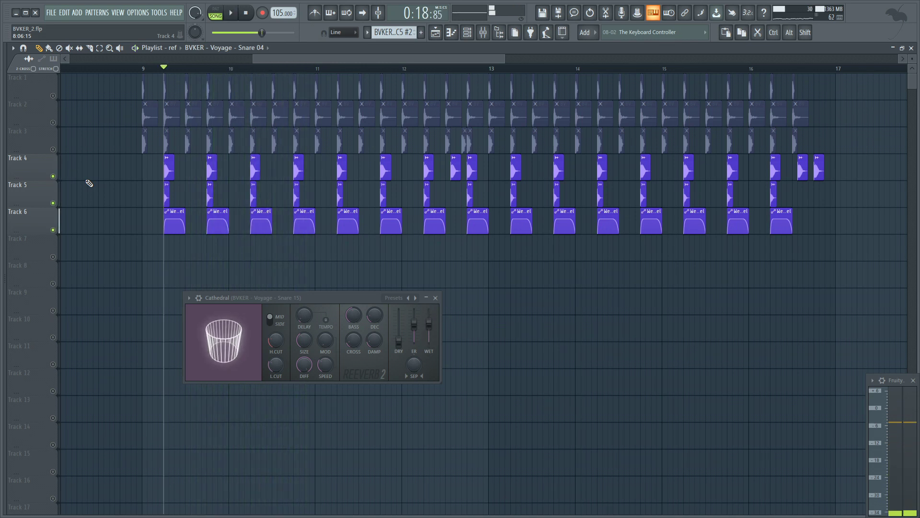
Step: Play the soloed layer on track 7 and bring the other drum layers on tracks 1 to 6 back in
key(space)
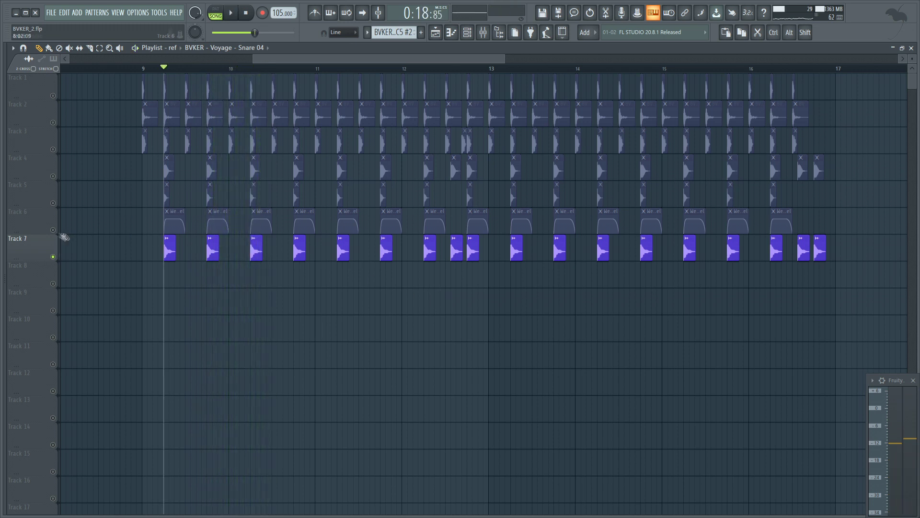
drag(64, 238, 70, 181)
key(space)
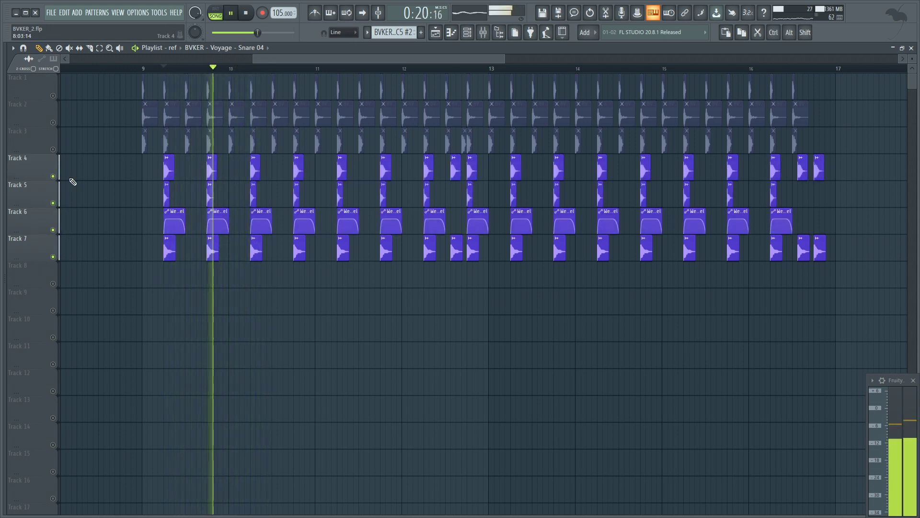
drag(54, 151, 57, 98)
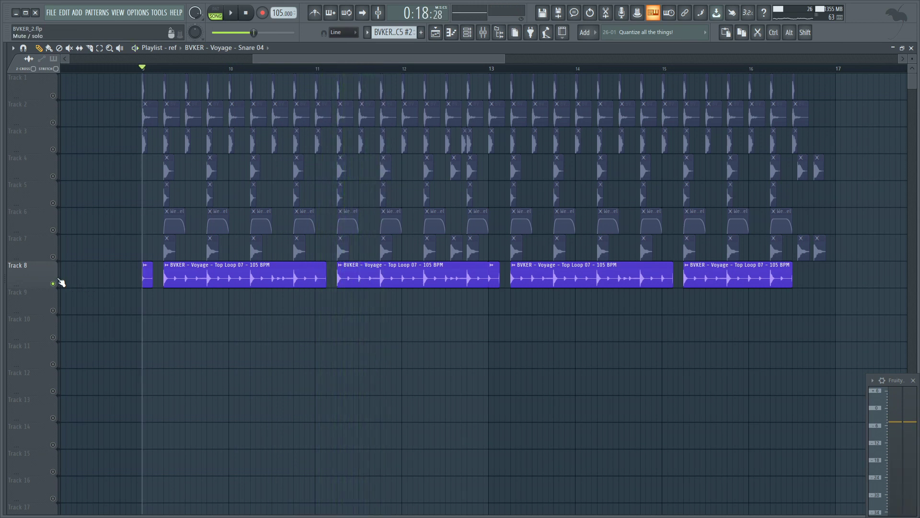
Step: Solo the Cym Loop 05 on track 9, listen to it, and release the solo
ctrl+click(53, 310)
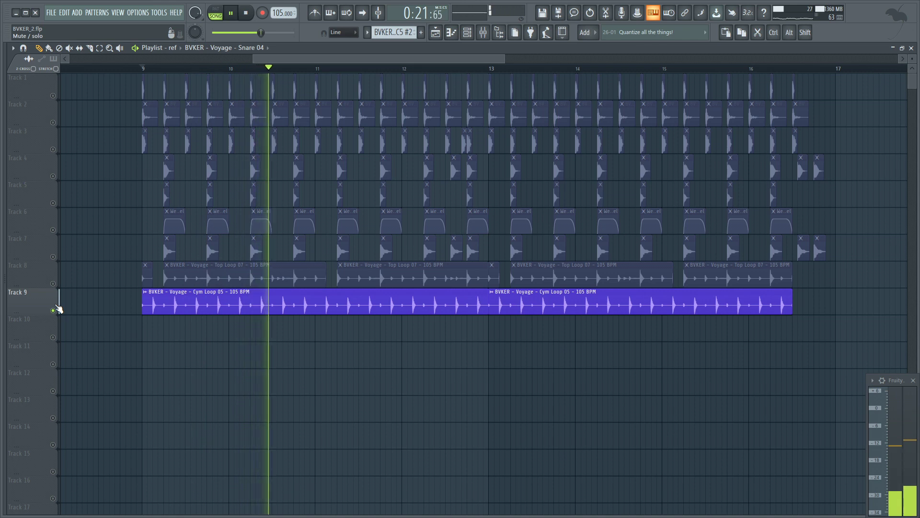
key(space)
ctrl+click(55, 309)
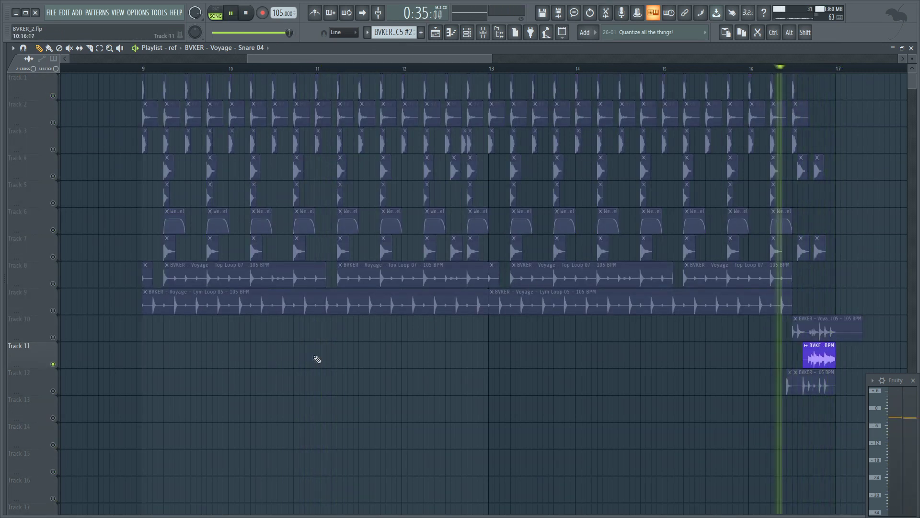
Step: Solo the fill on track 12, unmute the fills on tracks 10 and 11, and select bars 13 to 17
ctrl+click(53, 392)
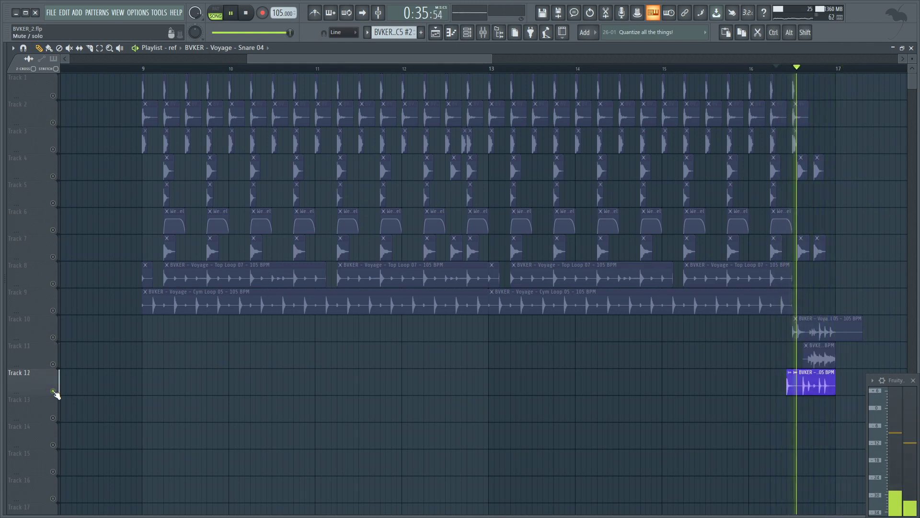
drag(53, 363, 56, 342)
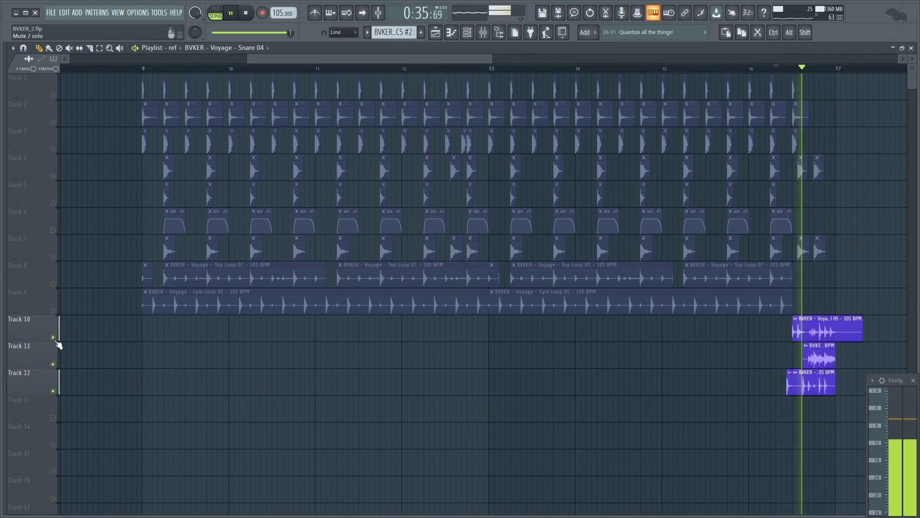
key(space)
drag(838, 71, 492, 71)
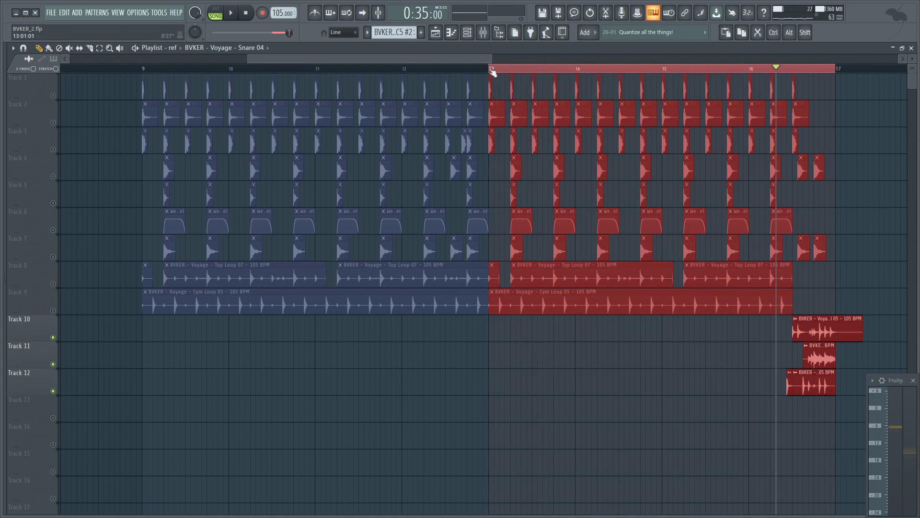
ctrl+click(53, 312)
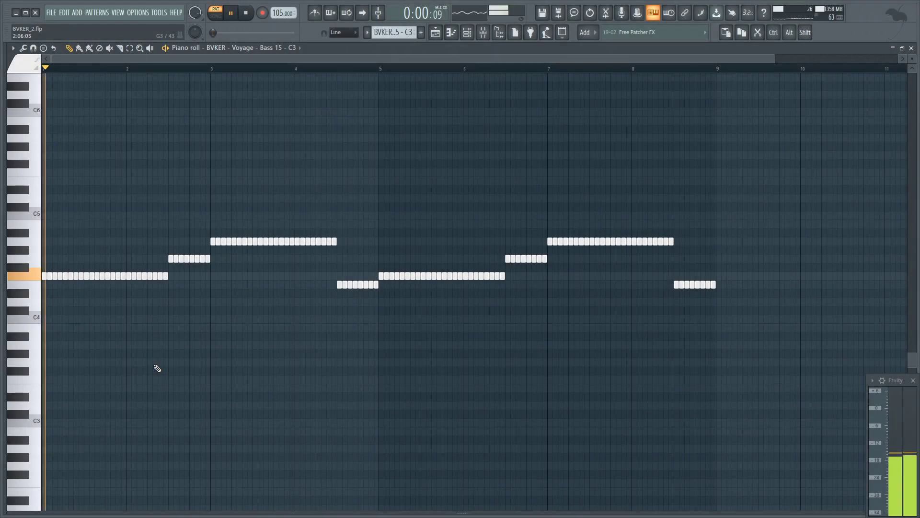
Step: Audition the bass pattern in the piano roll and close the Bass 01 sampler settings
key(space)
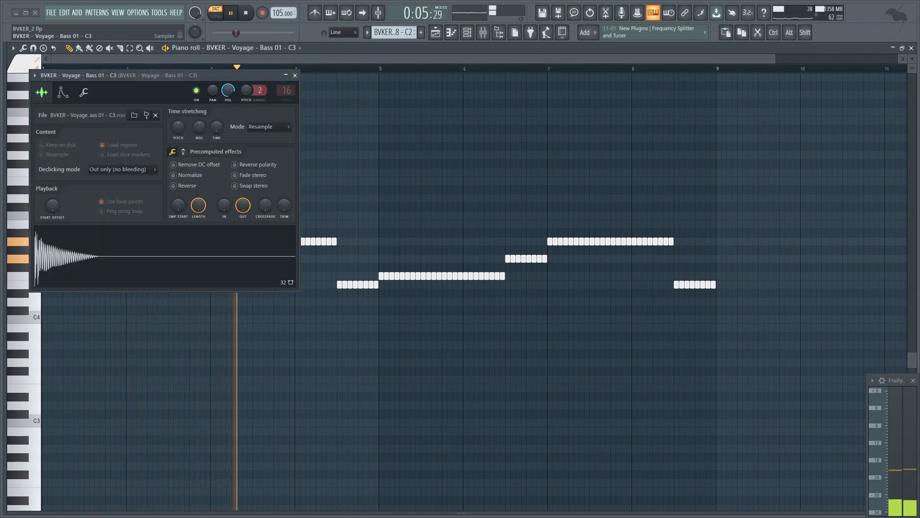
key(Escape)
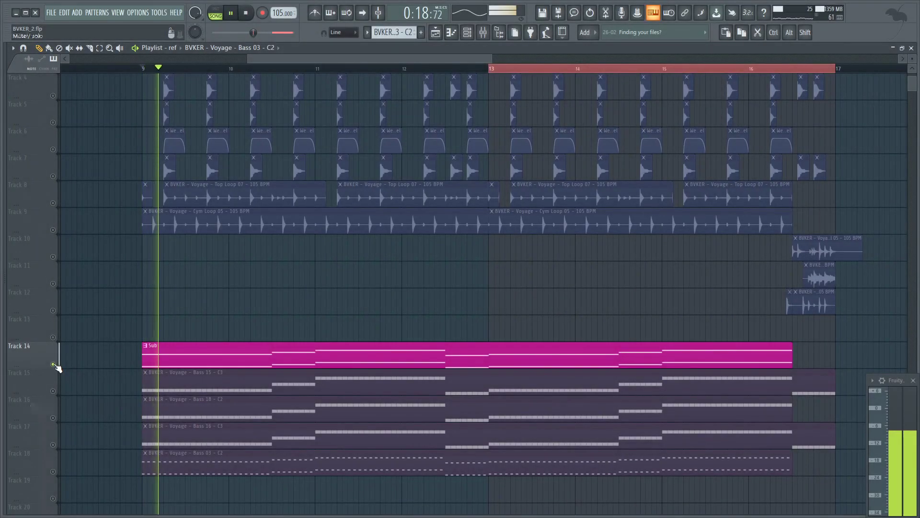
Step: Unmute the bass layers on tracks 15 to 18 one by one over the playing Sub on track 14, and stop playback
click(53, 391)
click(54, 417)
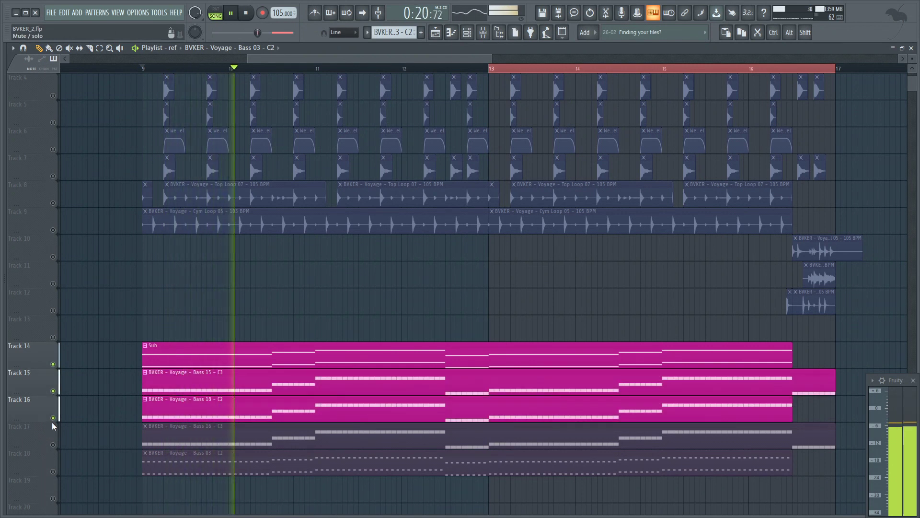
click(53, 445)
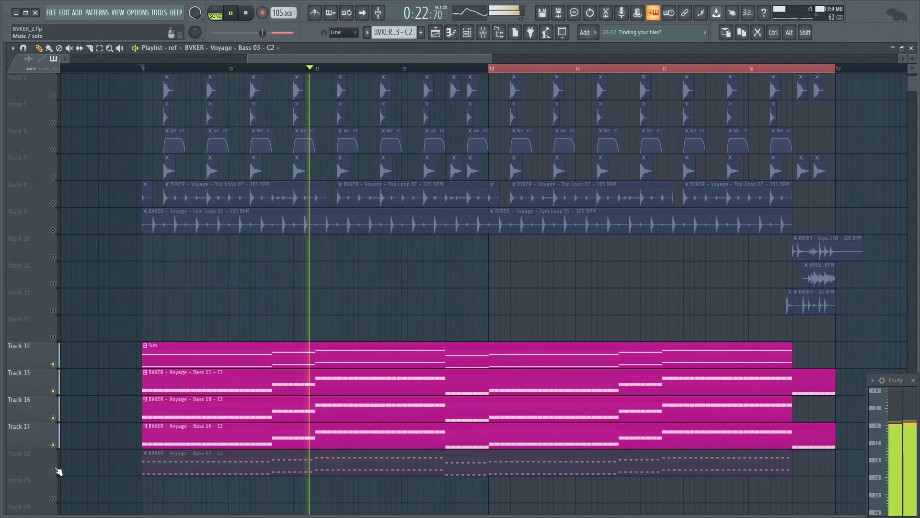
click(52, 471)
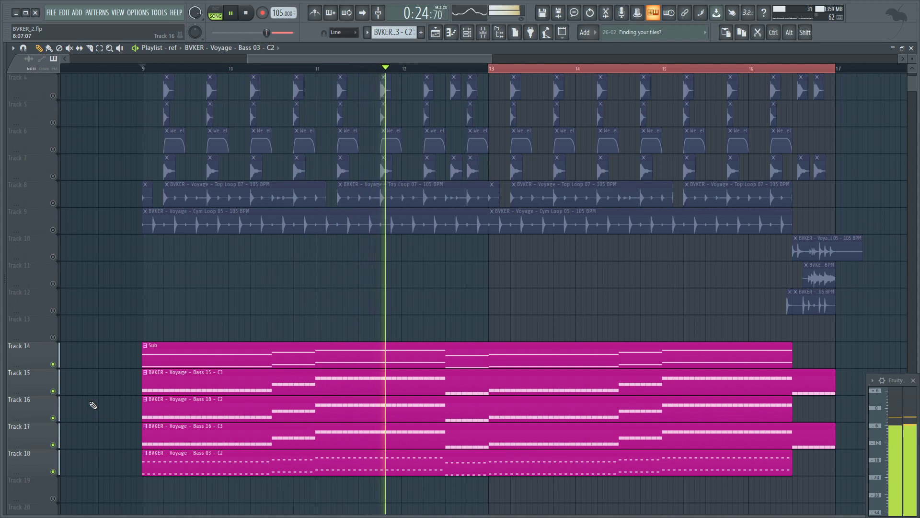
key(space)
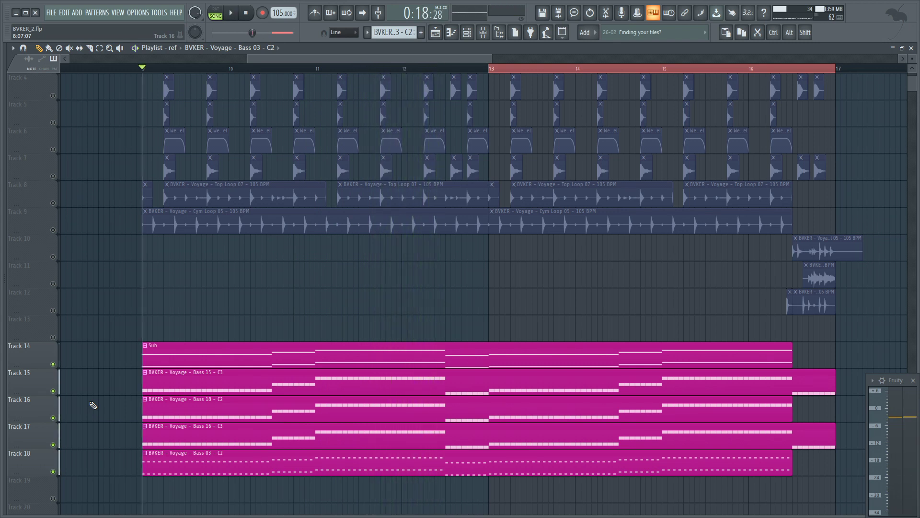
Step: Play the bass layers through CamelCrusher and Fruity Limiter, together with the kick on track 1 and the remaining drum tracks
key(space)
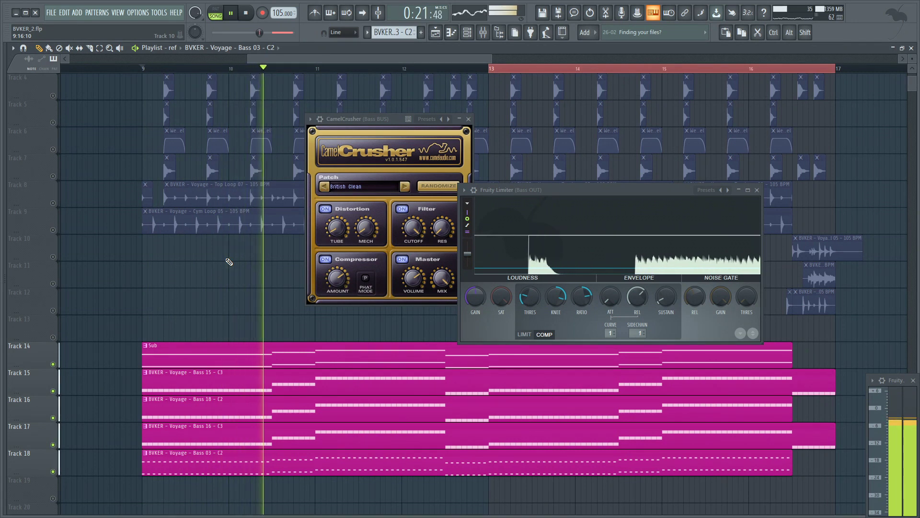
scroll(144, 235, up, 3)
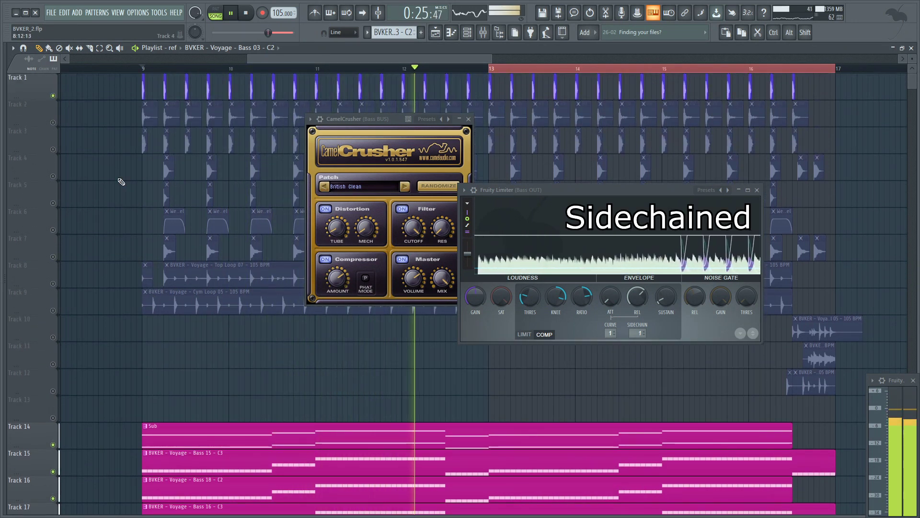
scroll(124, 193, down, 1)
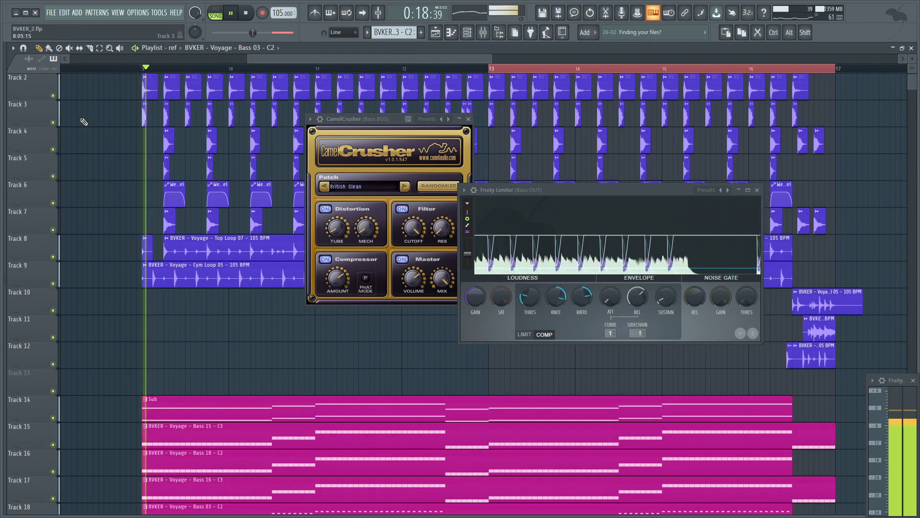
Step: Close the CamelCrusher and bass Fruity Limiter windows and listen to the drums and bass through the end of the section
click(468, 119)
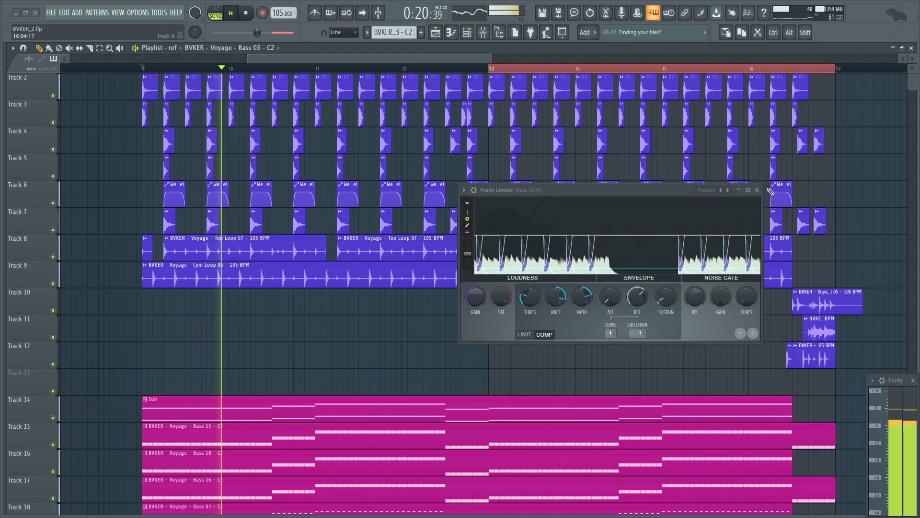
click(757, 190)
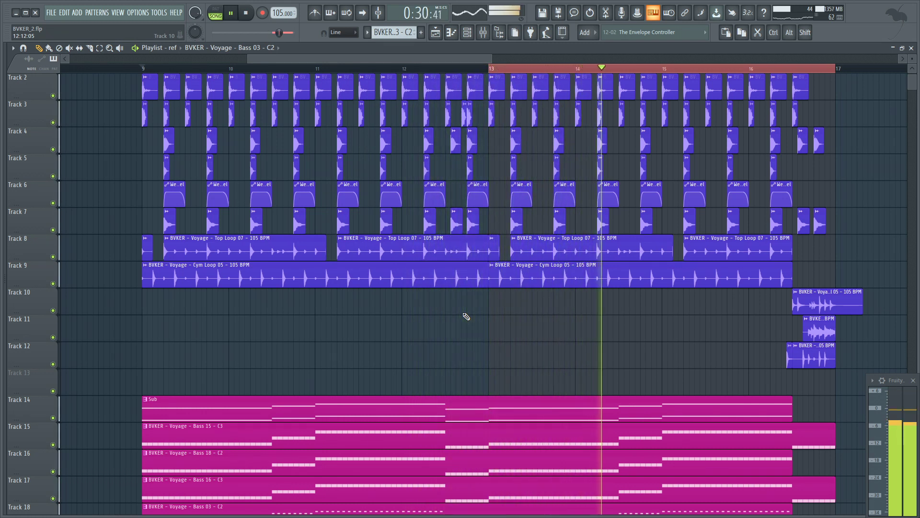
scroll(466, 317, down, 1)
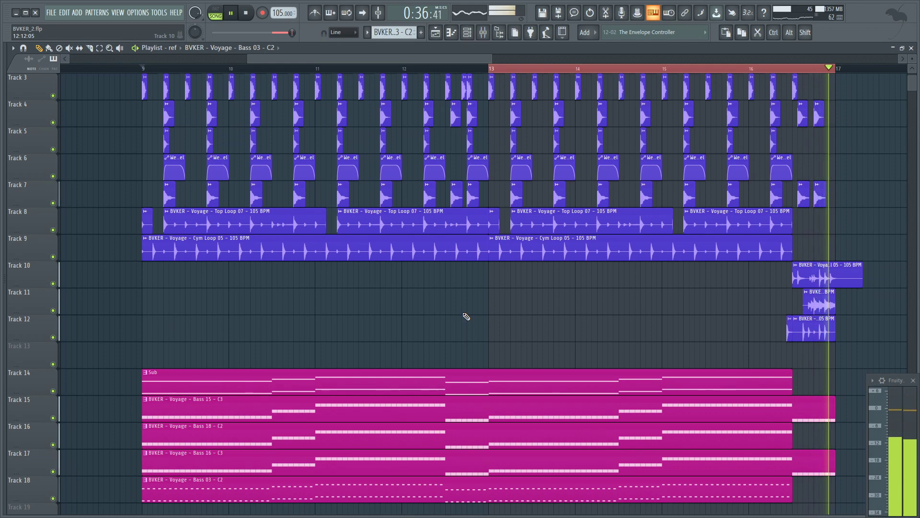
key(space)
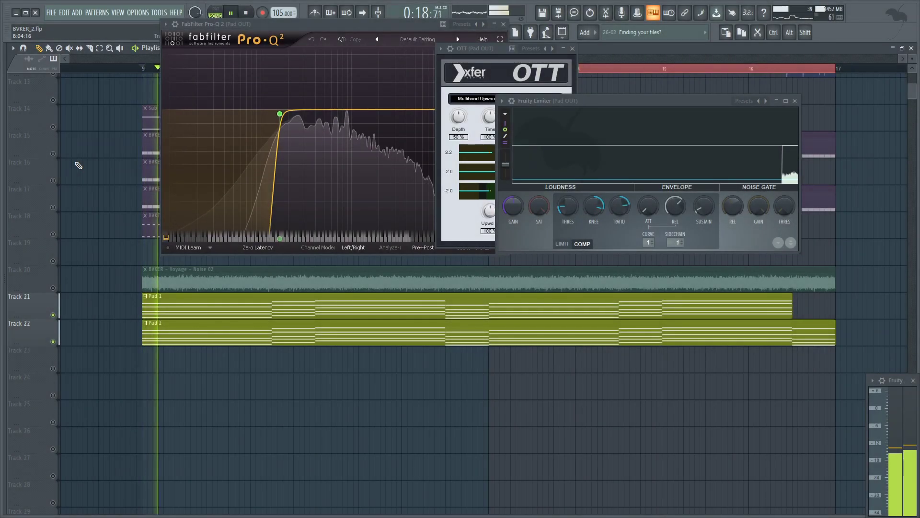
Step: Shift the Pad OUT Fruity Limiter window slightly aside and audition the soloed Noise 02 on track 20
drag(582, 110, 596, 112)
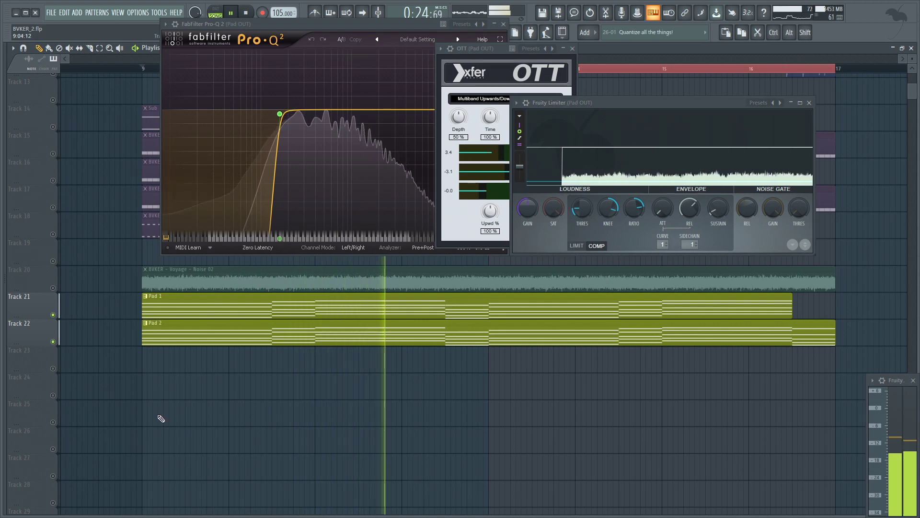
key(space)
right_click(53, 288)
key(space)
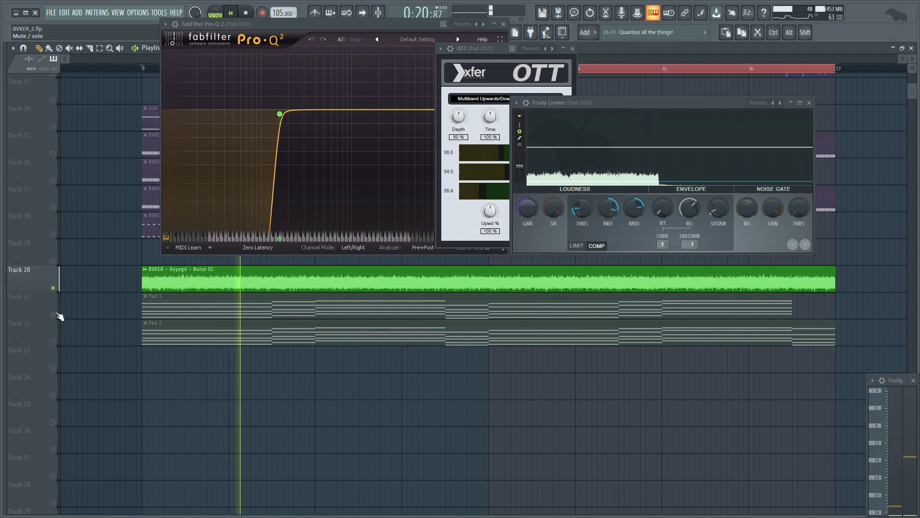
Step: Unmute Pad 1 and Pad 2 on tracks 21 and 22 and play them together with the noise
scroll(59, 316, up, 1)
click(52, 341)
click(53, 368)
key(space)
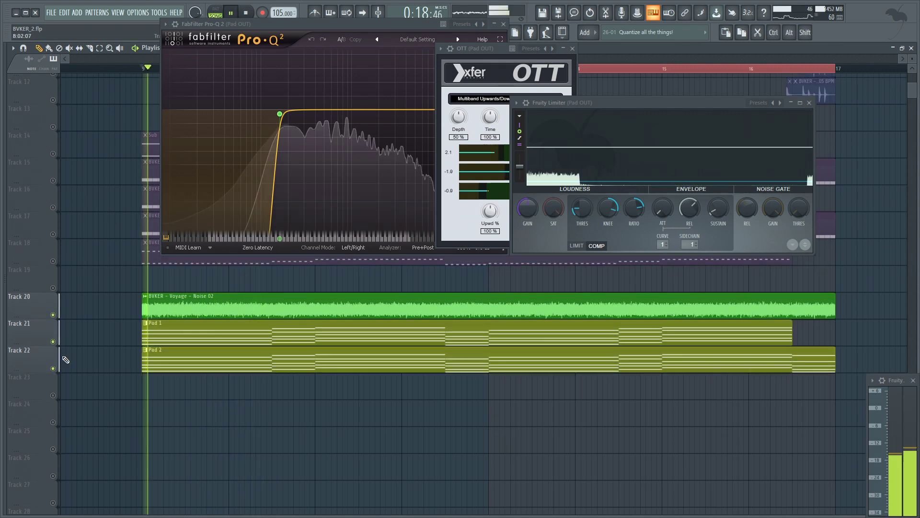
Step: Close the Fruity Limiter, OTT and Pro-Q 2 windows of the pad channel
scroll(117, 333, up, 3)
click(809, 103)
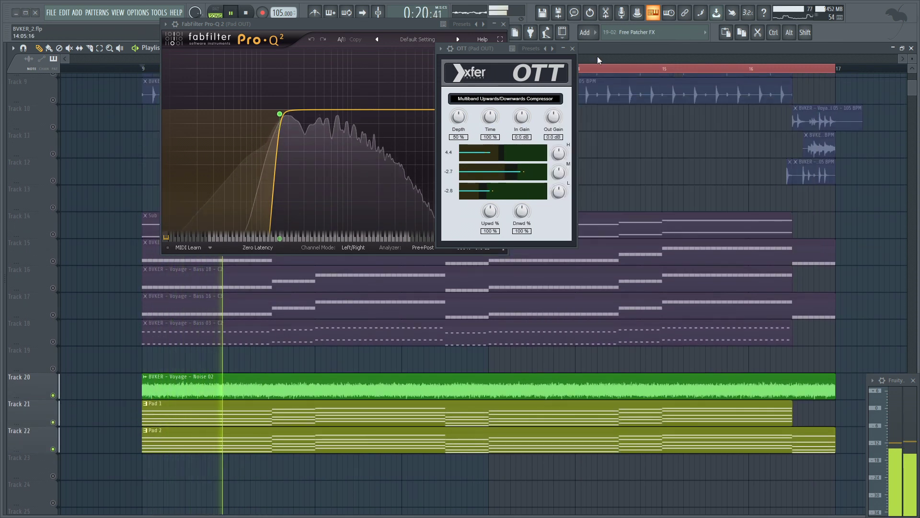
click(573, 48)
click(503, 24)
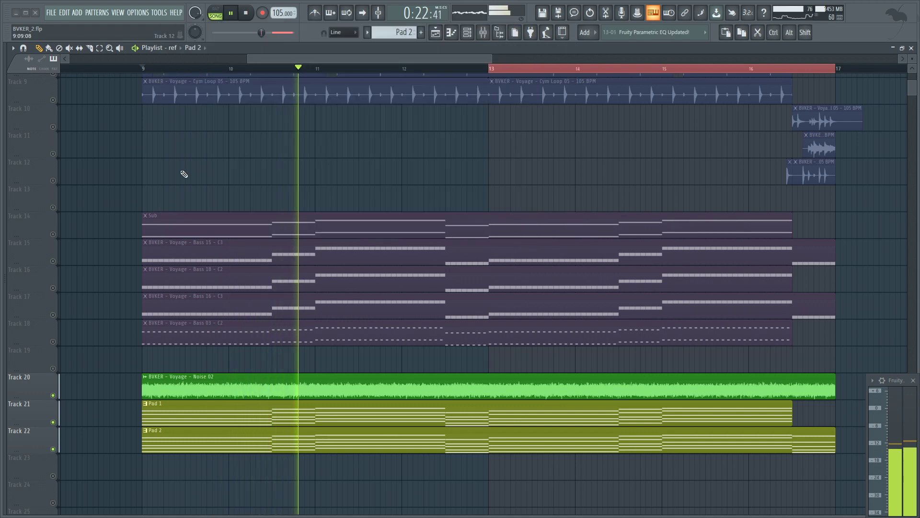
Step: Unmute the kick on track 1 to hear the pads and noise sidechained, and return to the pad tracks
scroll(139, 187, up, 3)
scroll(138, 187, up, 5)
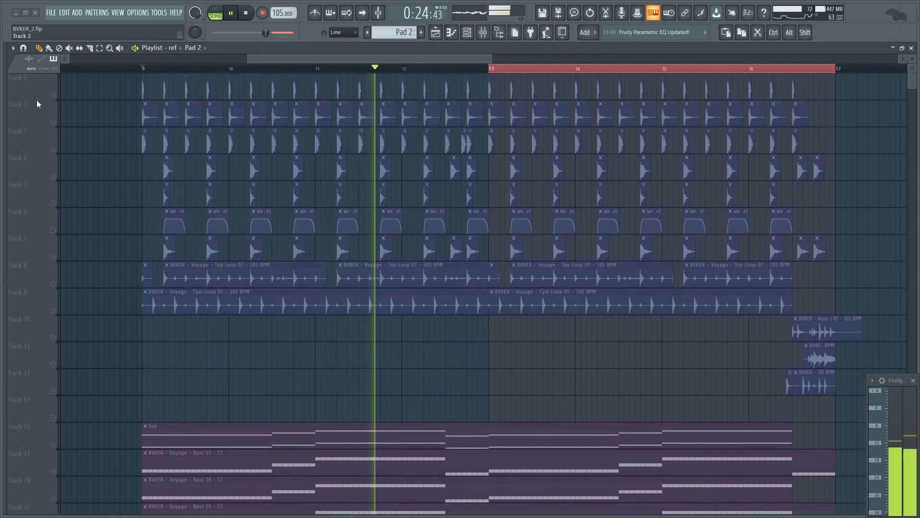
click(49, 95)
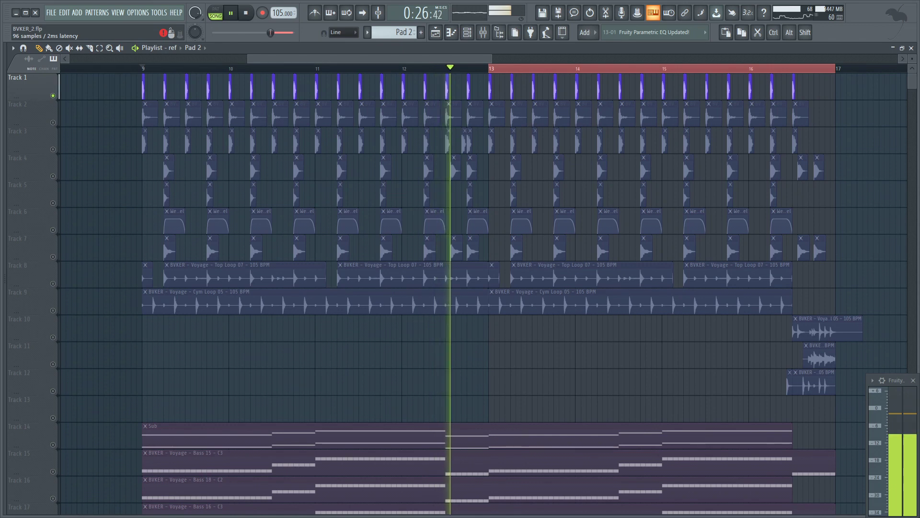
scroll(134, 236, down, 5)
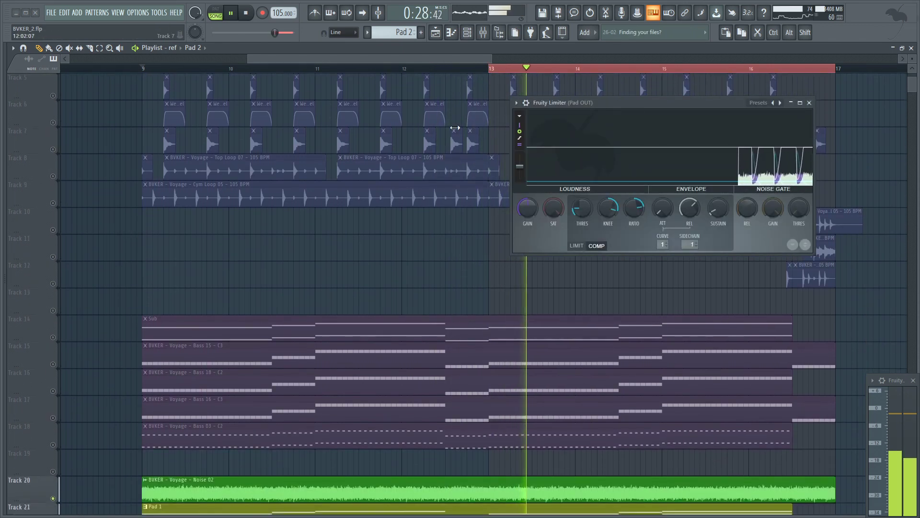
Step: Stop playback, close the Pad OUT Fruity Limiter and play the unmuted bass, noise and pad layers with the rest of the arrangement
scroll(346, 248, down, 6)
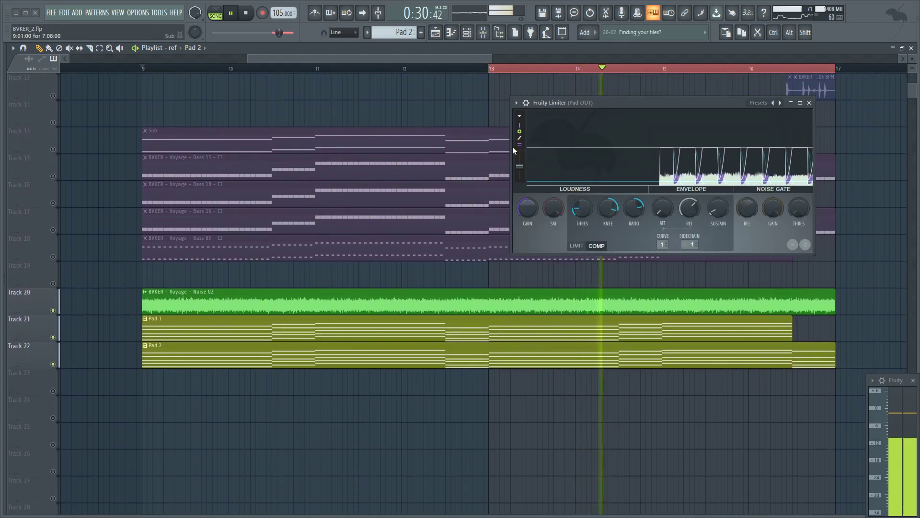
key(space)
click(809, 104)
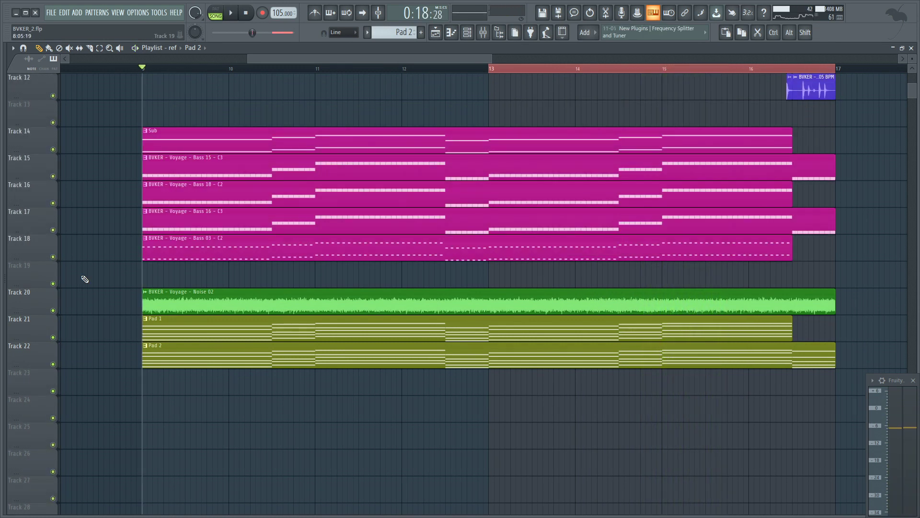
key(space)
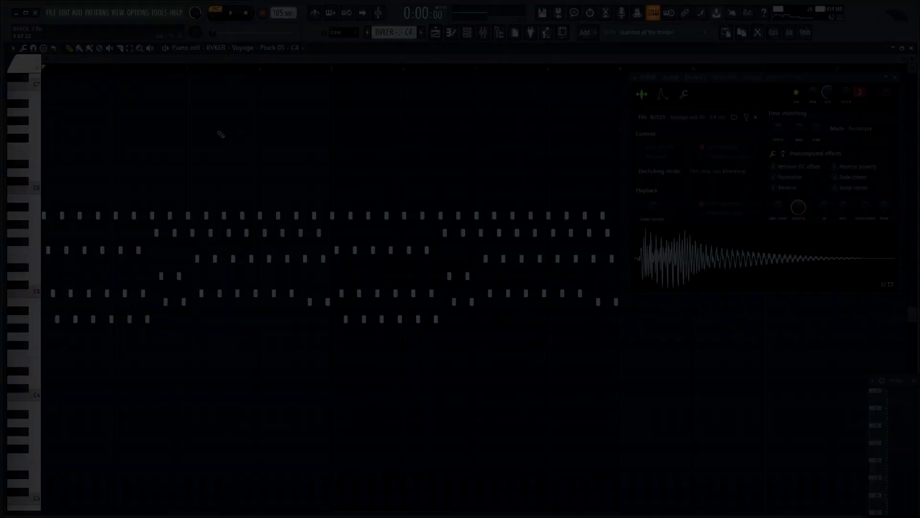
Step: Audition the Pluck 05 pattern from the piano roll and close its sampler, Fruity Reeverb 2 and Pro-Q 2 windows
key(space)
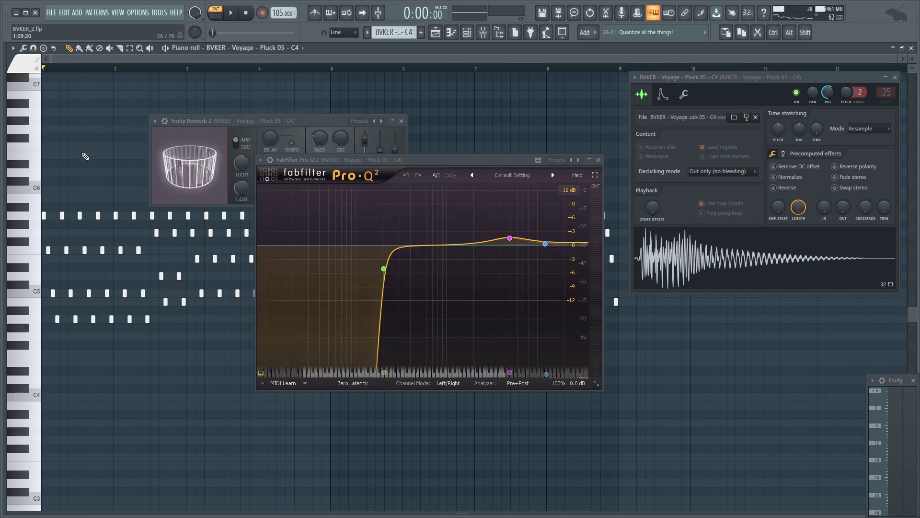
key(space)
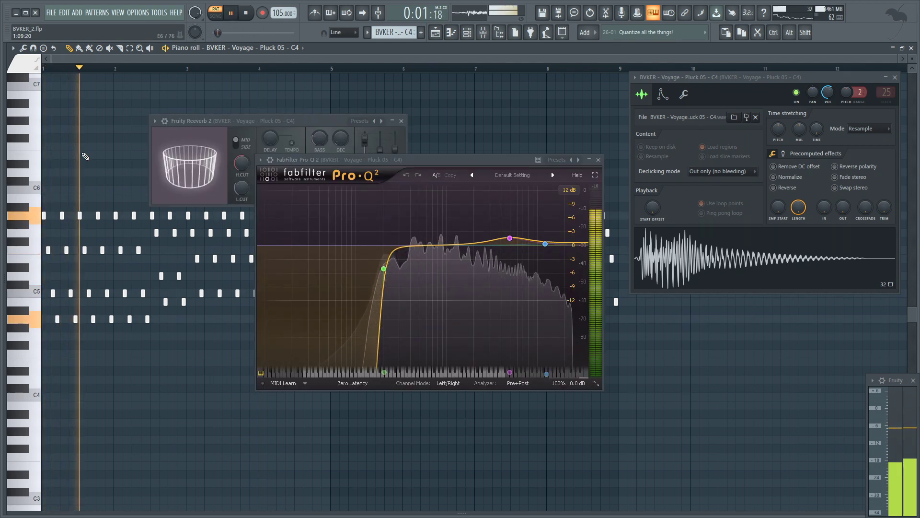
click(895, 77)
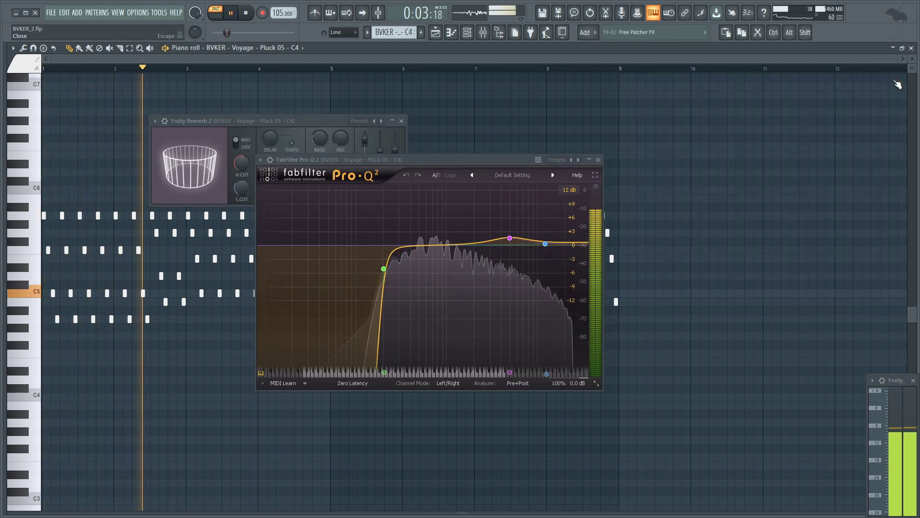
click(401, 121)
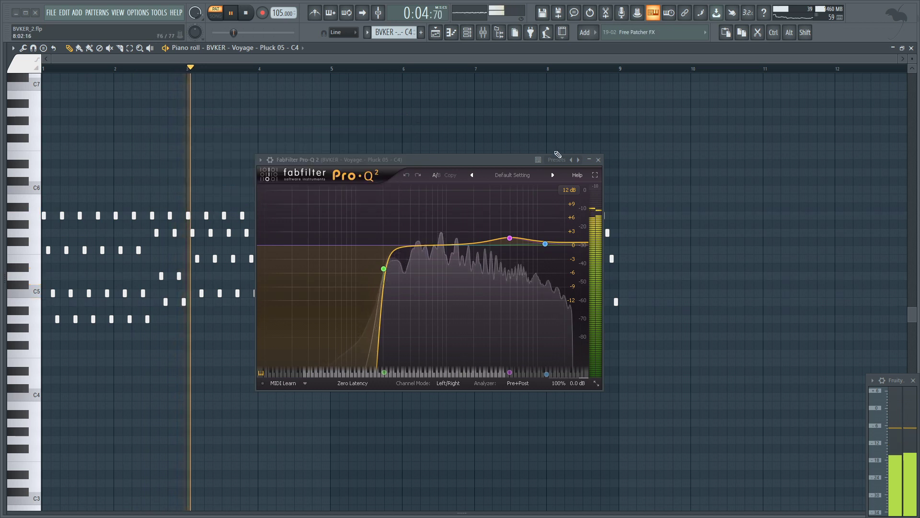
click(597, 162)
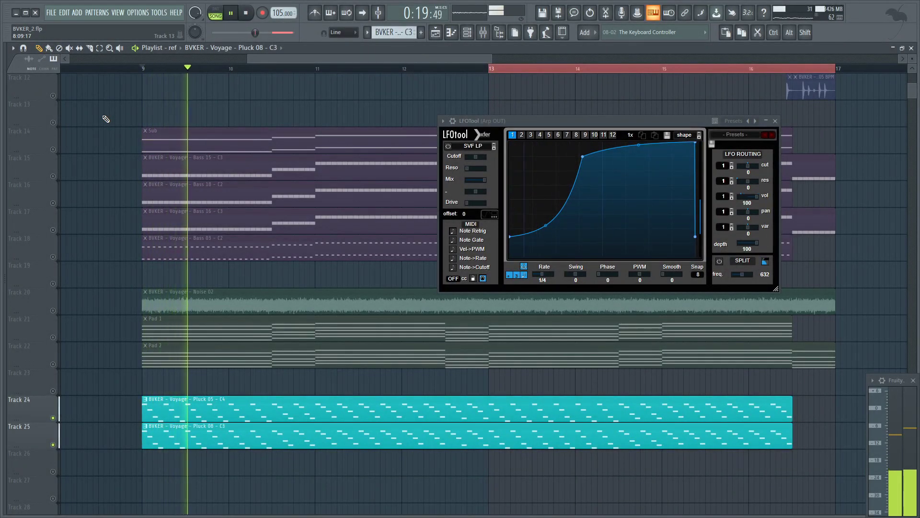
Step: Close the Arp OUT LFOTool and unmute Pad 2, Pad 1 and Noise 02 on tracks 20 to 22 alongside the plucks
click(775, 121)
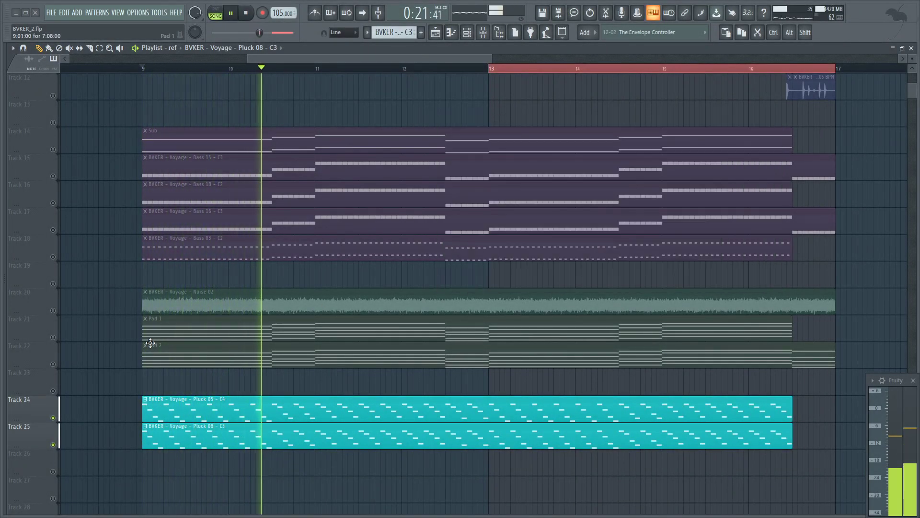
click(53, 364)
click(53, 337)
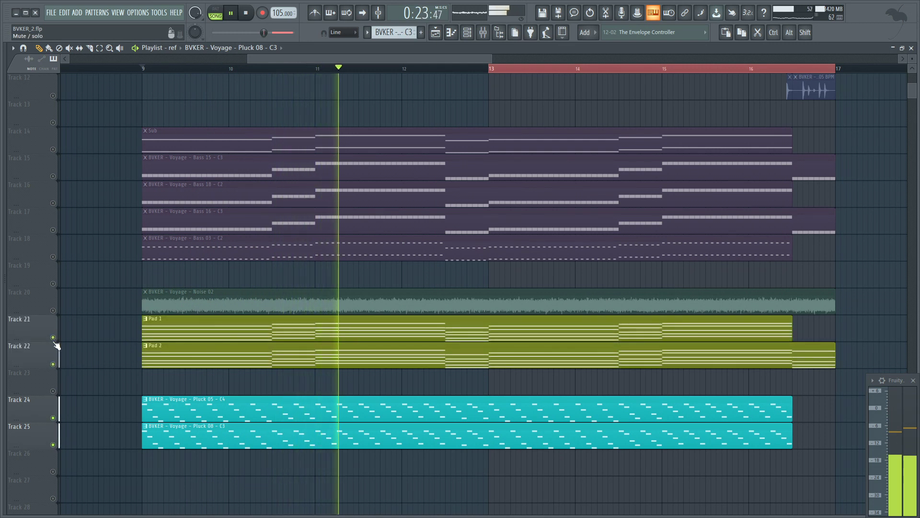
click(53, 311)
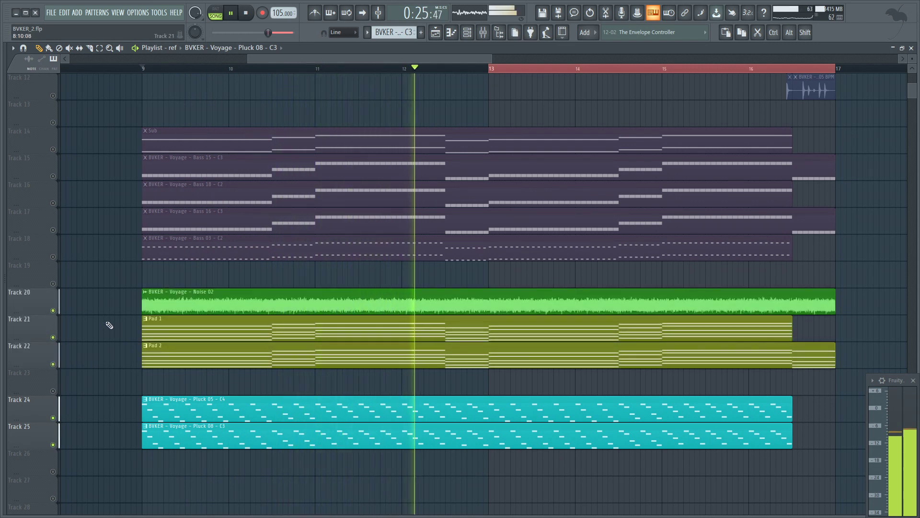
Step: Unmute the four bass layers on tracks 15 to 18 and the sub on track 14 during playback
scroll(108, 324, up, 2)
click(53, 310)
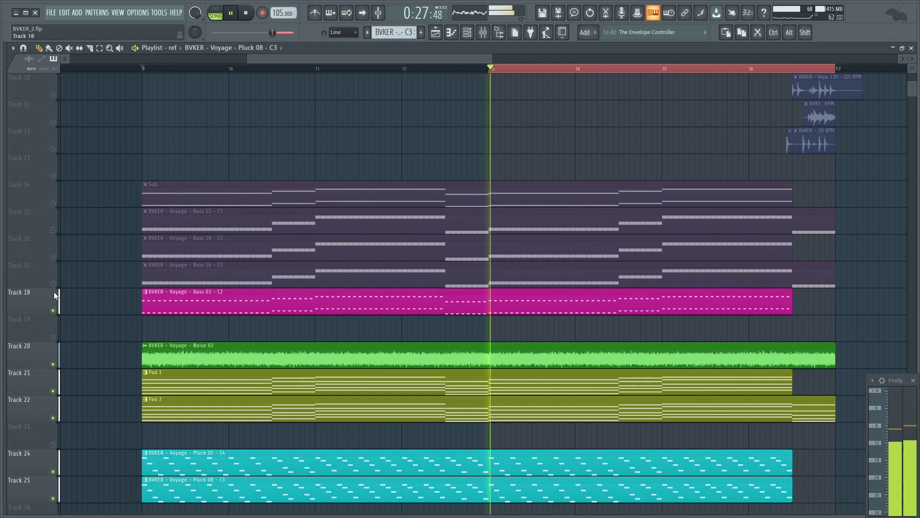
click(53, 283)
click(53, 256)
click(53, 230)
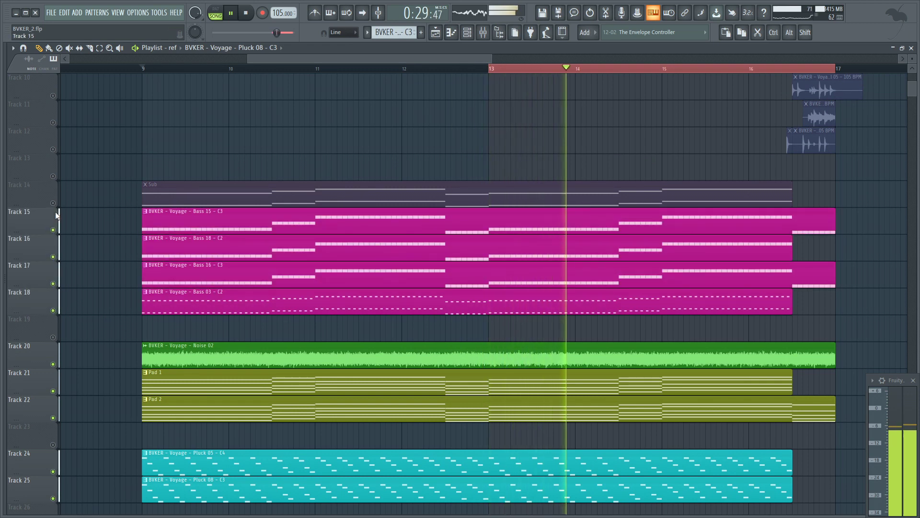
click(52, 203)
Step: Unmute the three fill clips on tracks 10 to 12 near the end of the section
scroll(56, 206, up, 5)
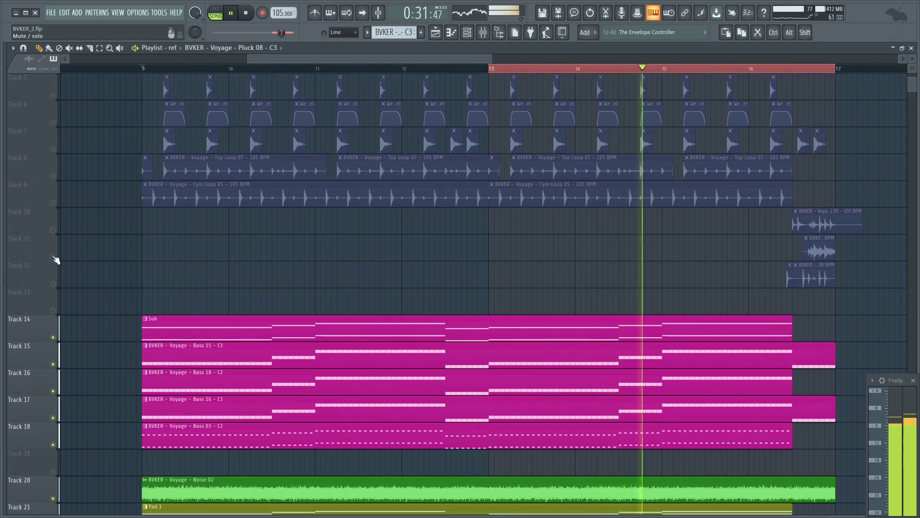
click(52, 256)
click(53, 284)
click(53, 229)
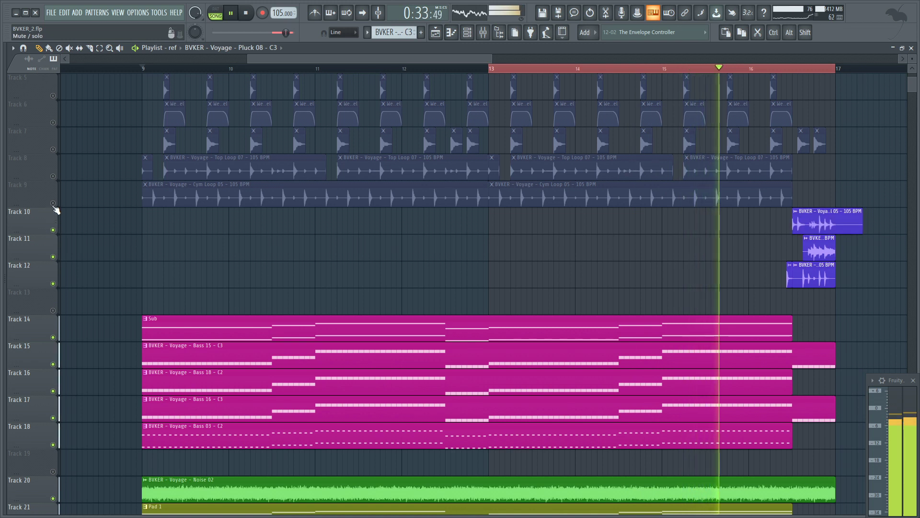
Step: Unmute the cymbal and top loops on tracks 9 and 8 and the remaining drum layers on tracks 7 to 1
click(53, 203)
click(52, 176)
click(53, 149)
scroll(57, 177, up, 2)
click(53, 175)
click(53, 149)
click(53, 122)
click(53, 96)
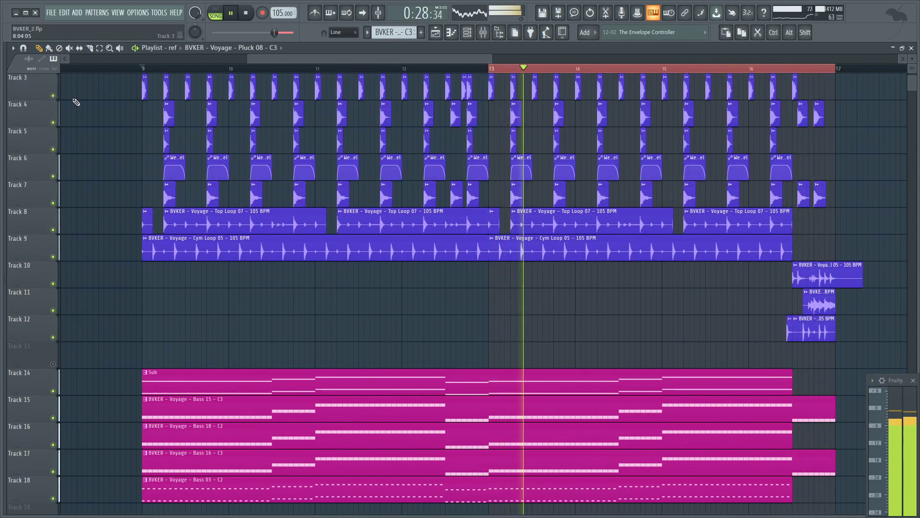
scroll(74, 101, up, 2)
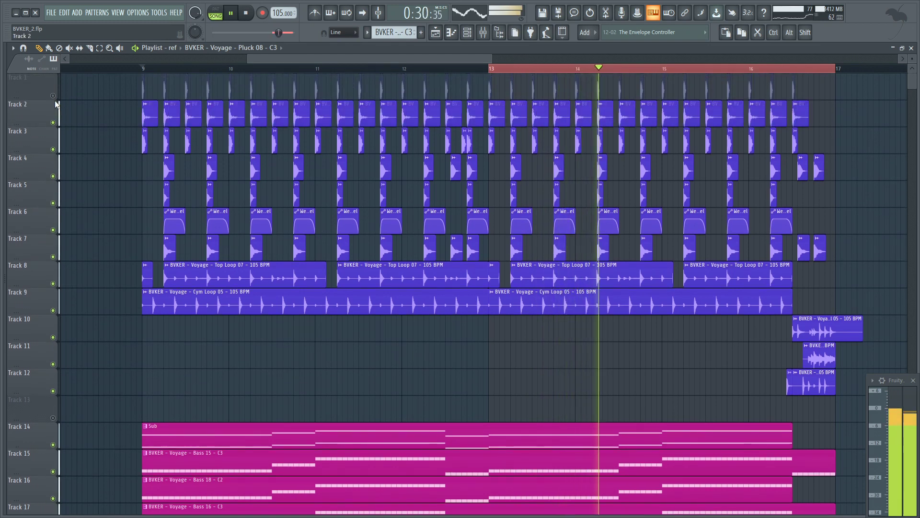
click(52, 96)
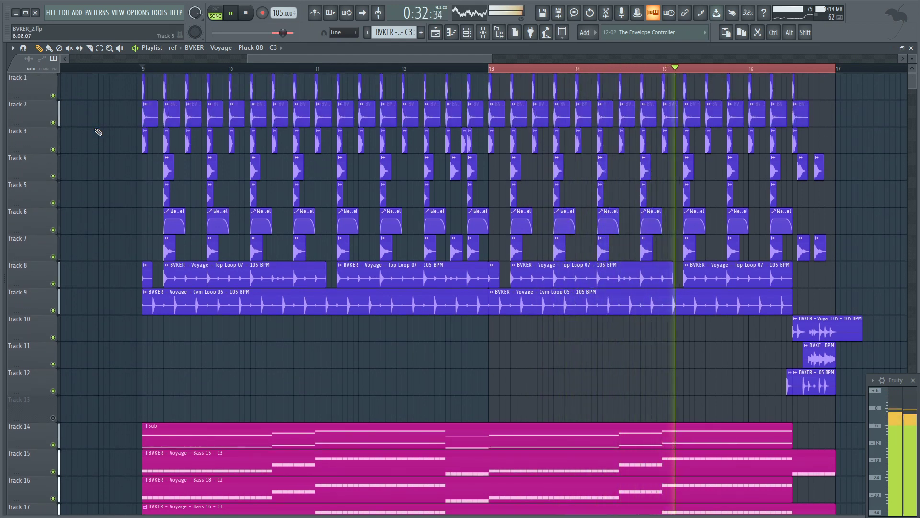
Step: Listen to the full mix while looking over the layers from the drums down to the plucks and back
scroll(98, 131, down, 5)
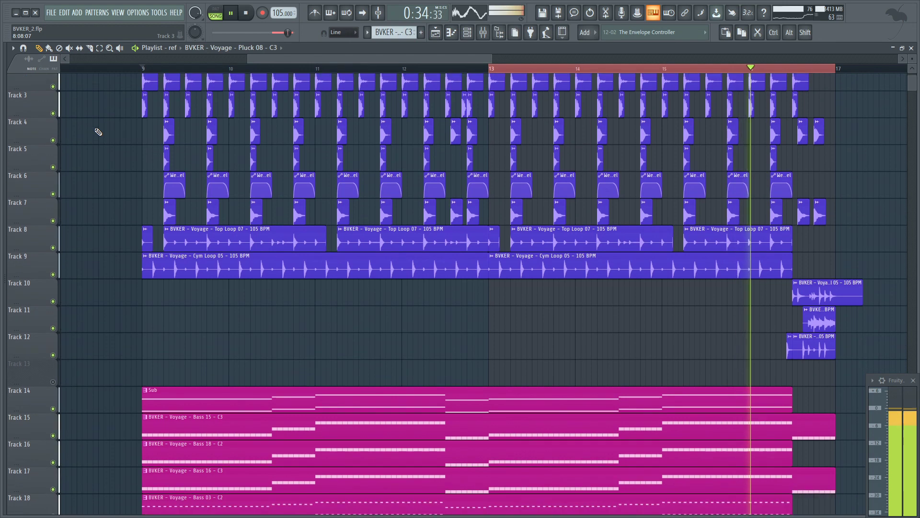
scroll(97, 131, down, 5)
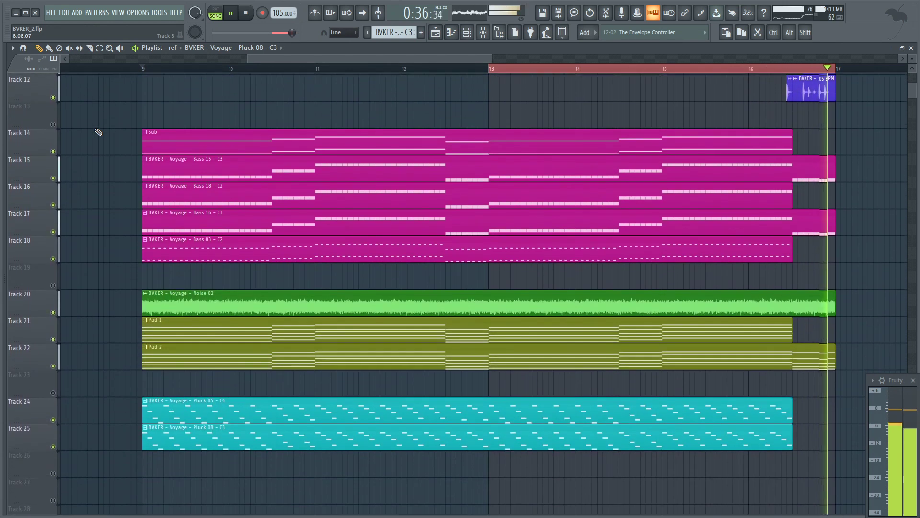
scroll(98, 132, up, 2)
scroll(98, 131, up, 8)
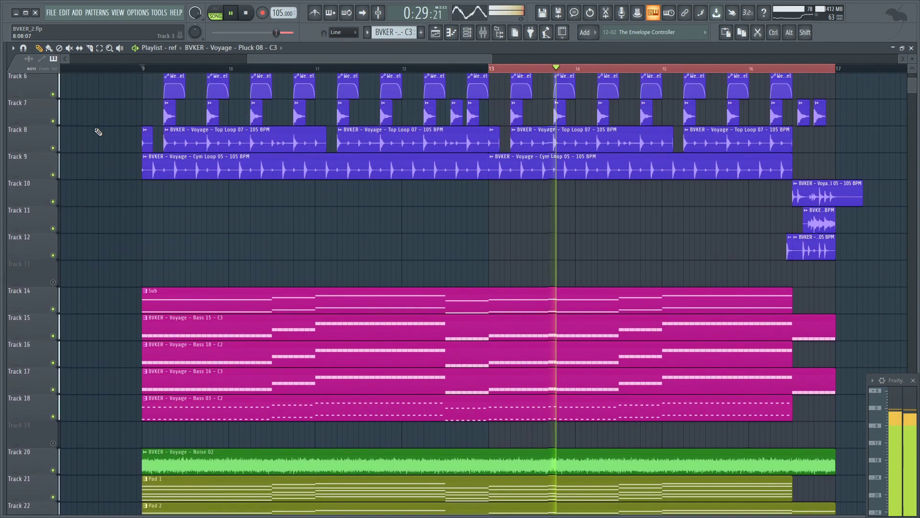
scroll(98, 131, up, 1)
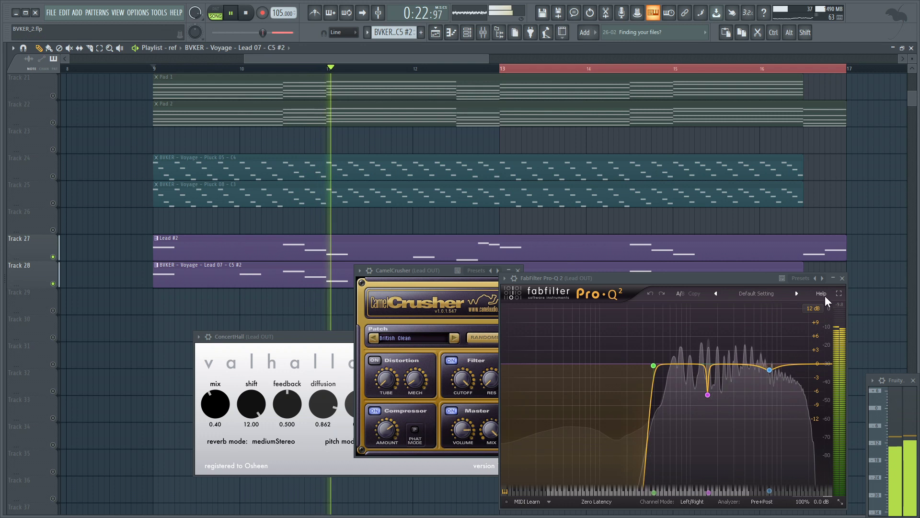
Step: Close the Pro-Q 2, CamelCrusher and Valhalla Shimmer windows of the Lead OUT channel
click(587, 281)
click(518, 271)
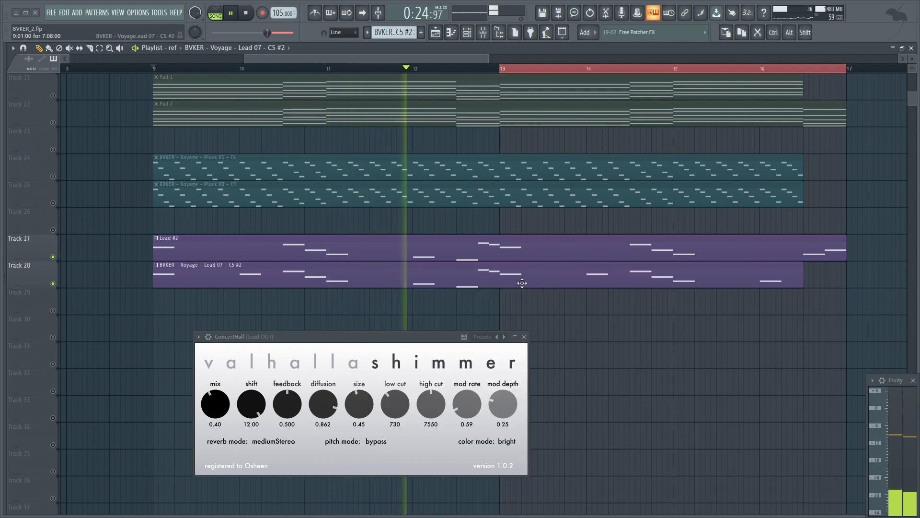
click(524, 336)
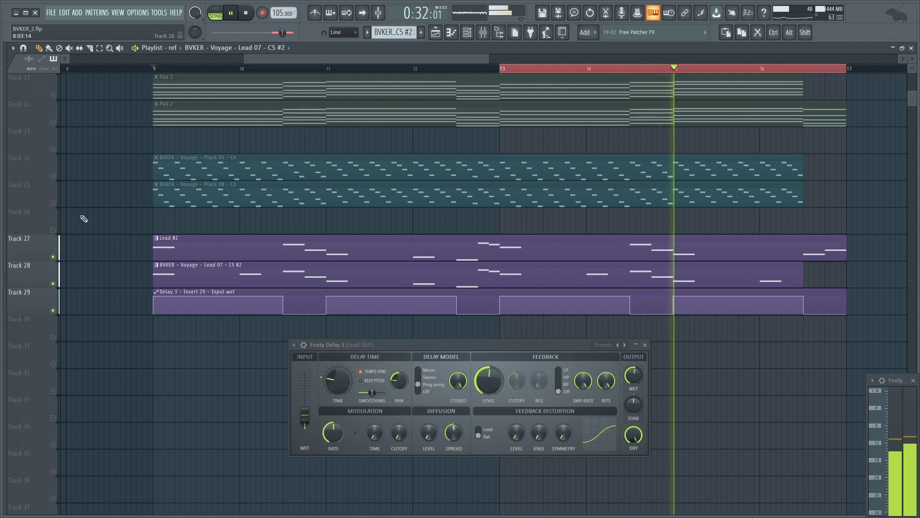
Step: Unmute Pluck 05 and Pluck 08 on tracks 24 and 25 and restart playback with the leads
click(53, 203)
click(53, 176)
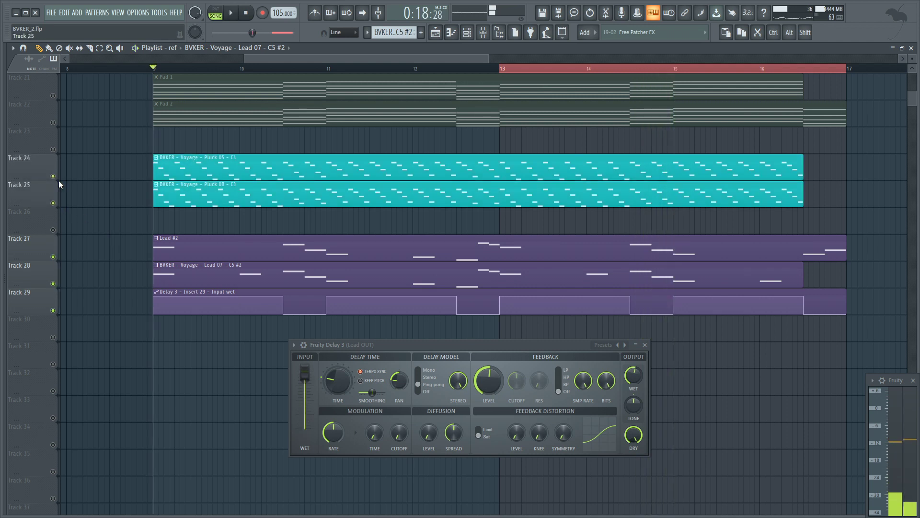
key(space)
Step: Unmute Pad 2, Pad 1 and Noise 02 on tracks 20 to 22 alongside the plucks and leads
scroll(59, 193, up, 2)
click(53, 175)
click(53, 149)
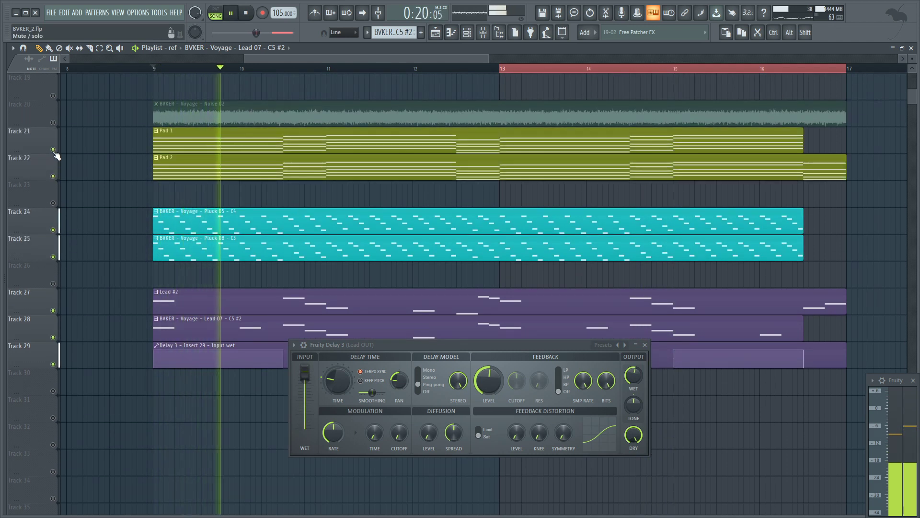
click(52, 122)
Step: Unmute the drum layers on tracks 1 to 7 and the top and cymbal loops on tracks 8 and 9
scroll(83, 182, up, 2)
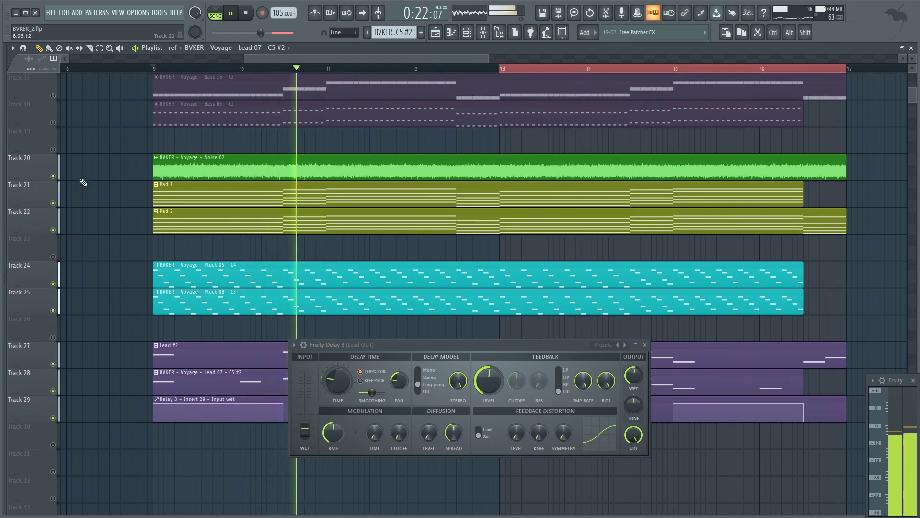
scroll(83, 181, up, 10)
scroll(83, 182, up, 5)
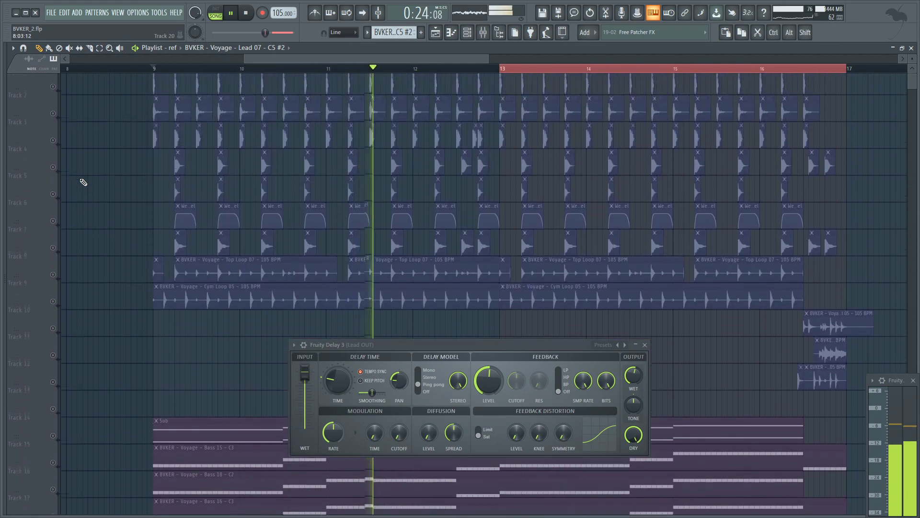
click(52, 176)
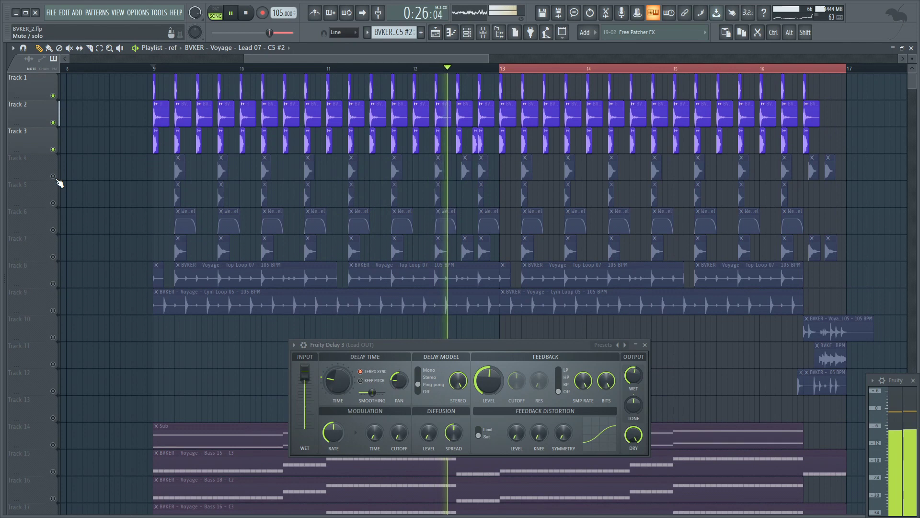
scroll(62, 300, down, 3)
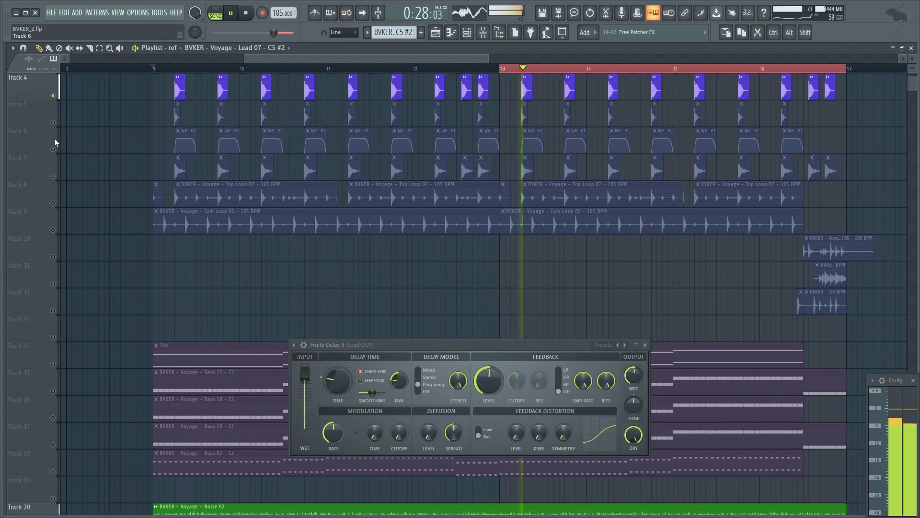
drag(54, 123, 58, 238)
Step: Unmute the fills on tracks 10 to 12 and the sub and bass layers on tracks 14 to 18
scroll(58, 237, down, 1)
scroll(57, 237, down, 3)
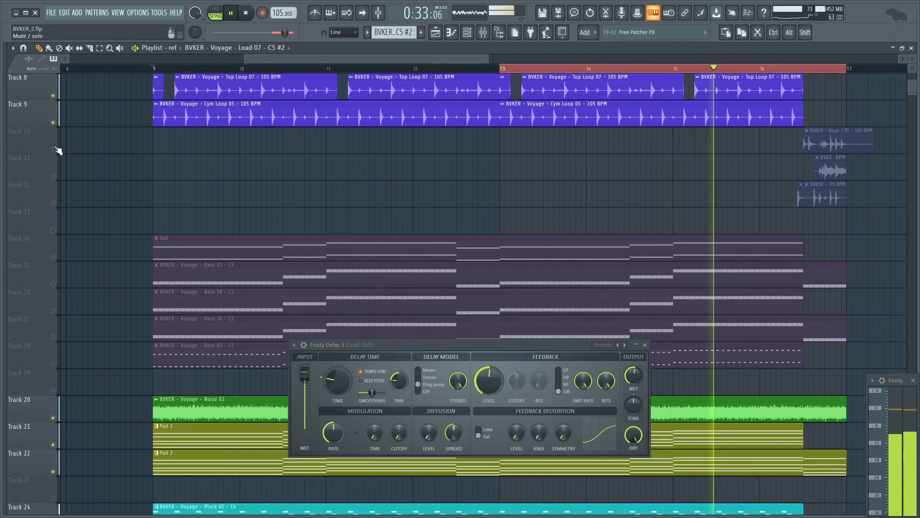
drag(56, 149, 56, 208)
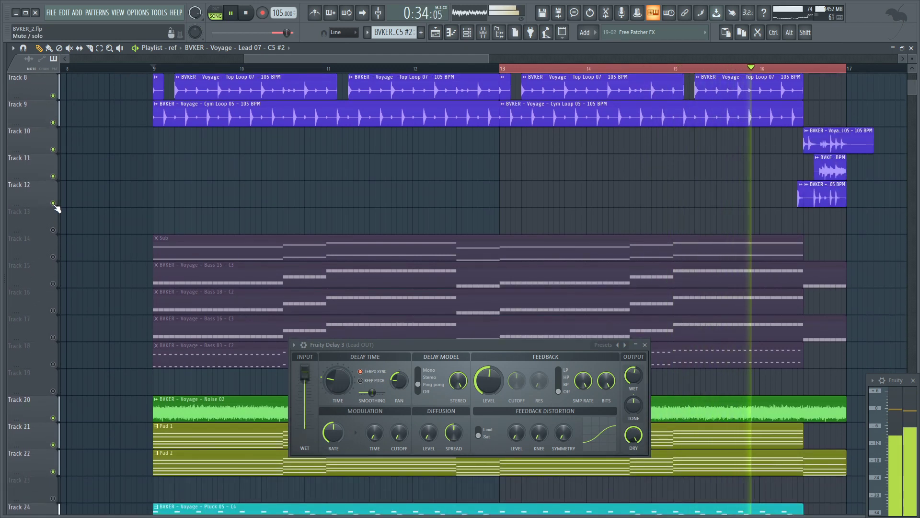
drag(56, 262, 54, 373)
Step: Play the complete arrangement with the leads, close the Lead OUT Fruity Delay 3 window and stop playback
scroll(72, 355, down, 8)
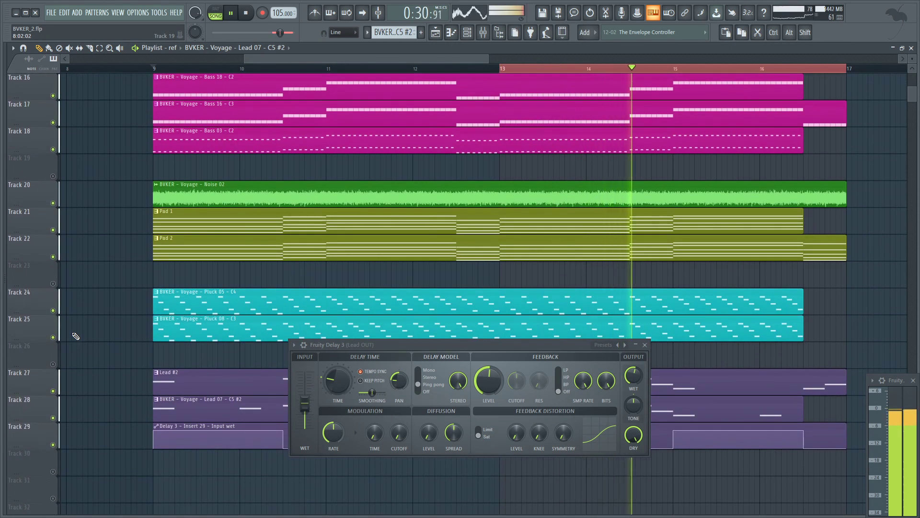
scroll(76, 335, up, 11)
click(644, 344)
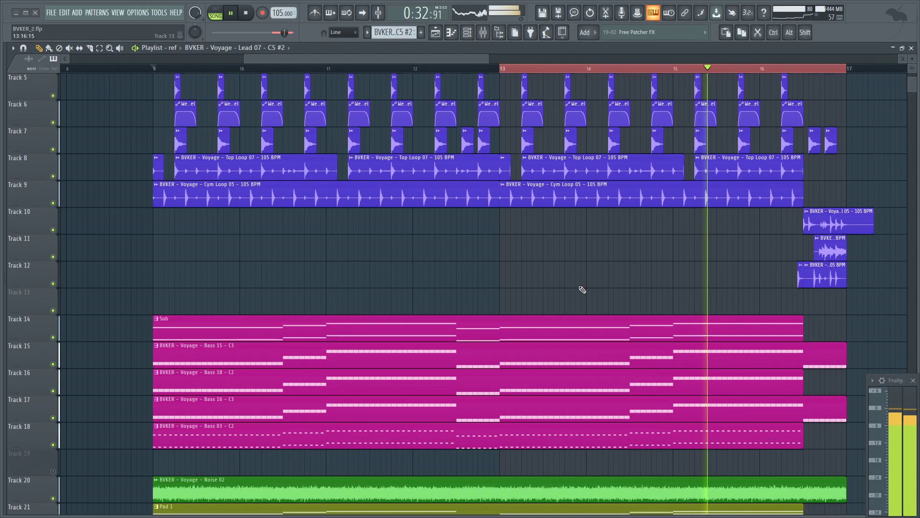
scroll(585, 287, up, 3)
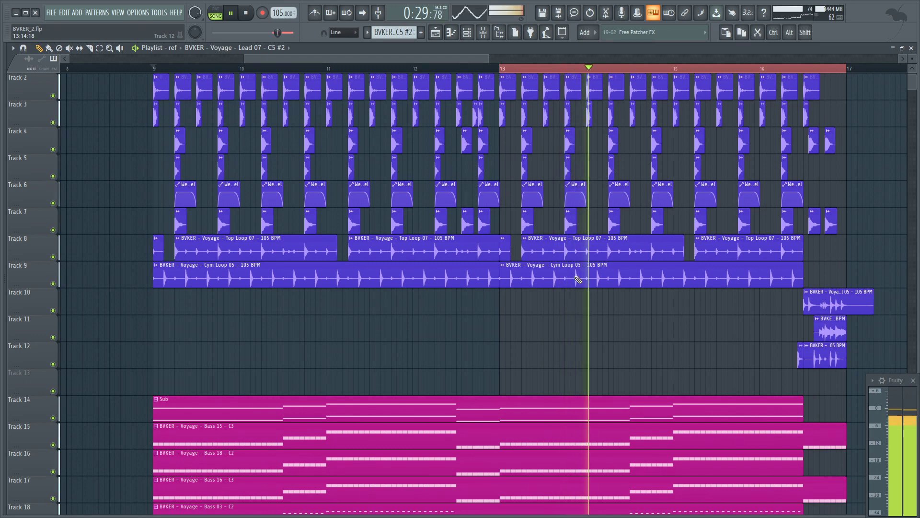
key(space)
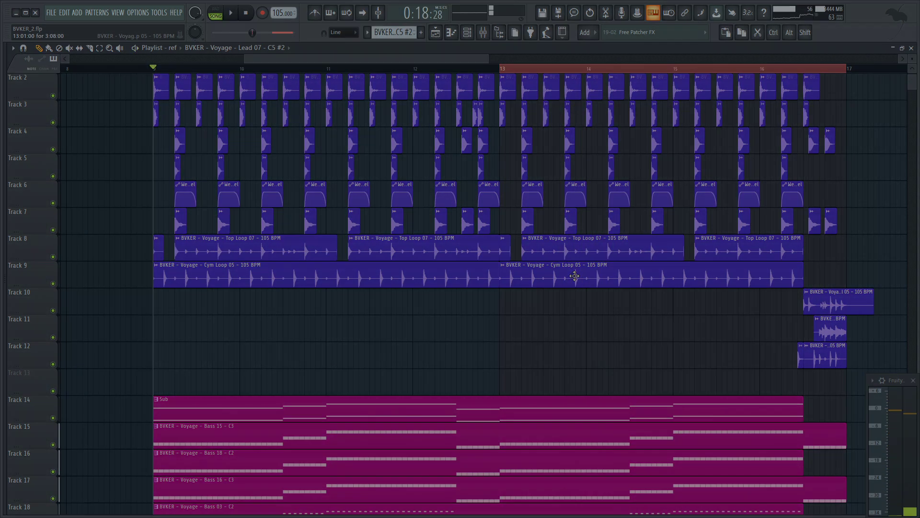